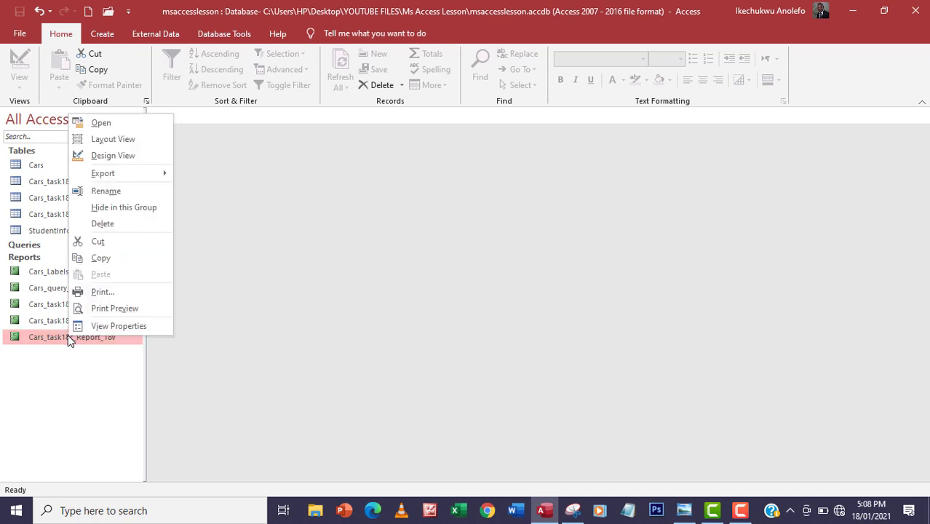
Duplicate the report Cars_task18c_Report_18v under the name Cars_task18c_Report_18w
left_click(102, 259)
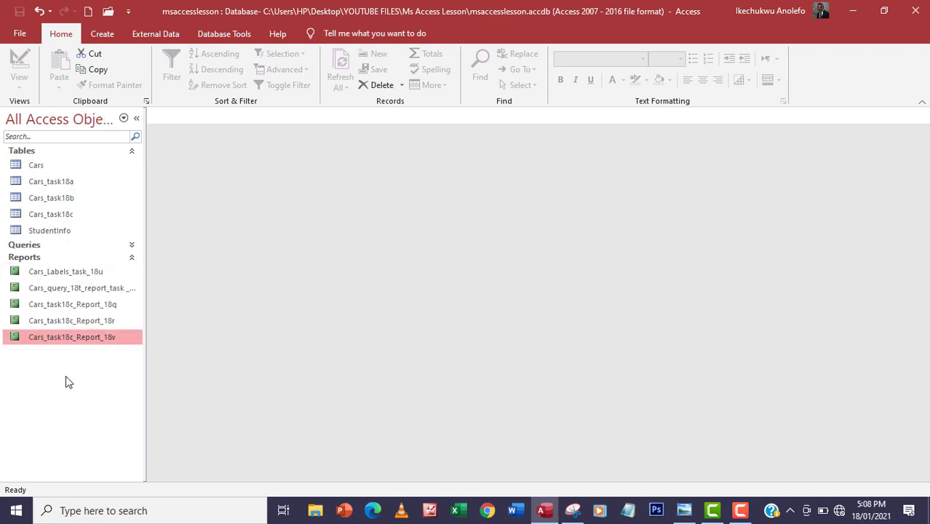
right_click(67, 378)
left_click(98, 335)
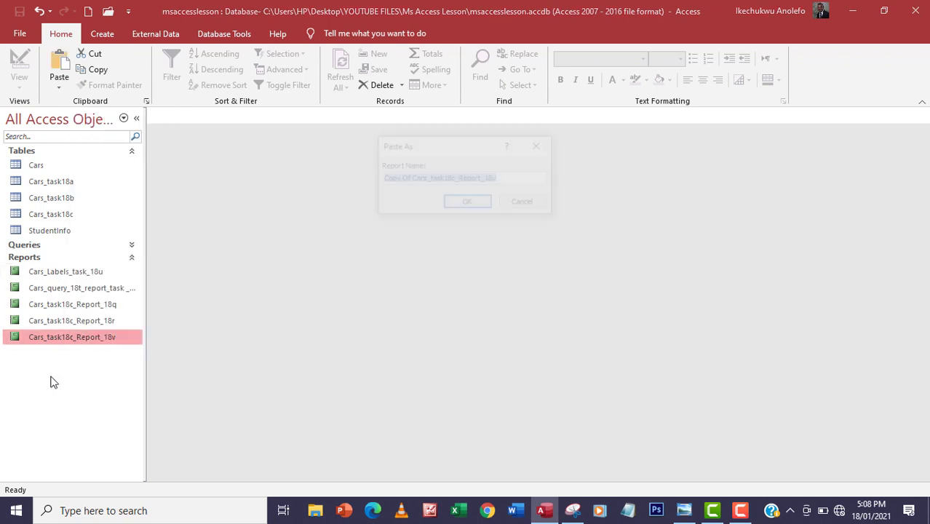
left_click(506, 178)
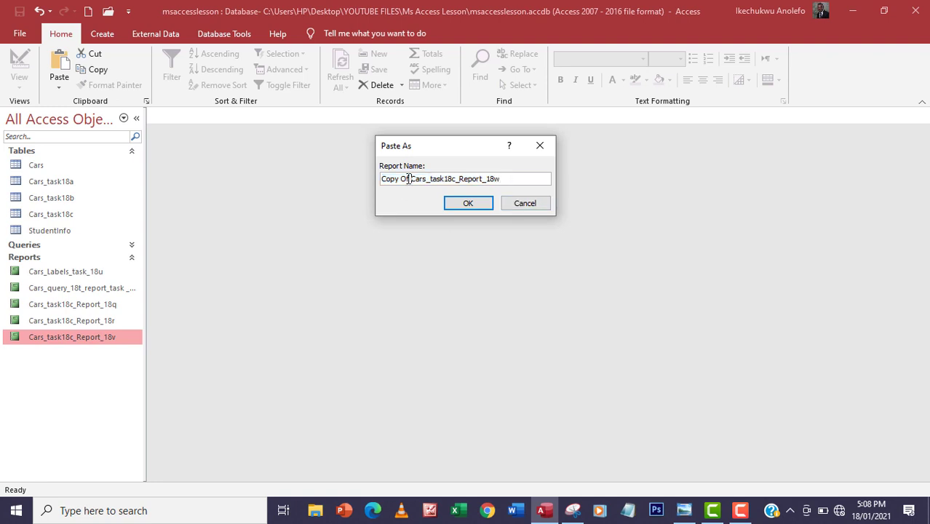
left_click_drag(411, 179, 380, 179)
key("Delete")
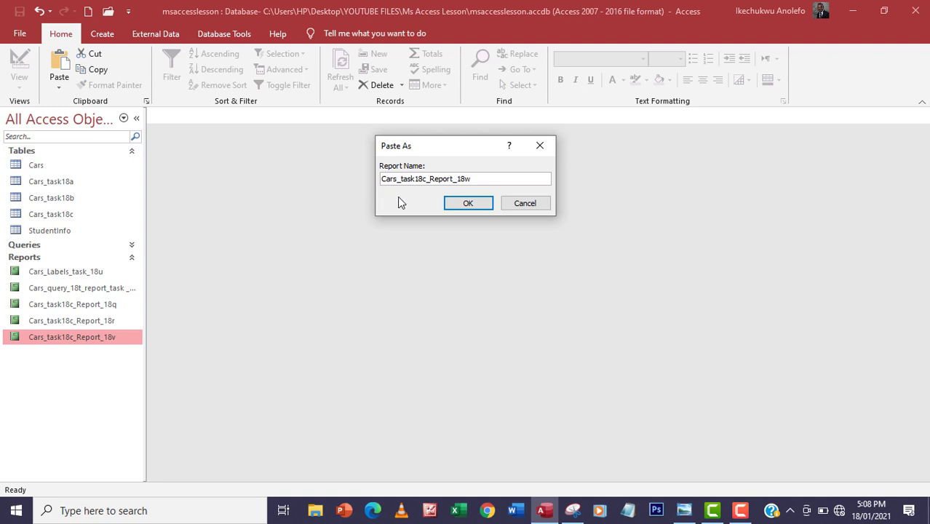
left_click(473, 202)
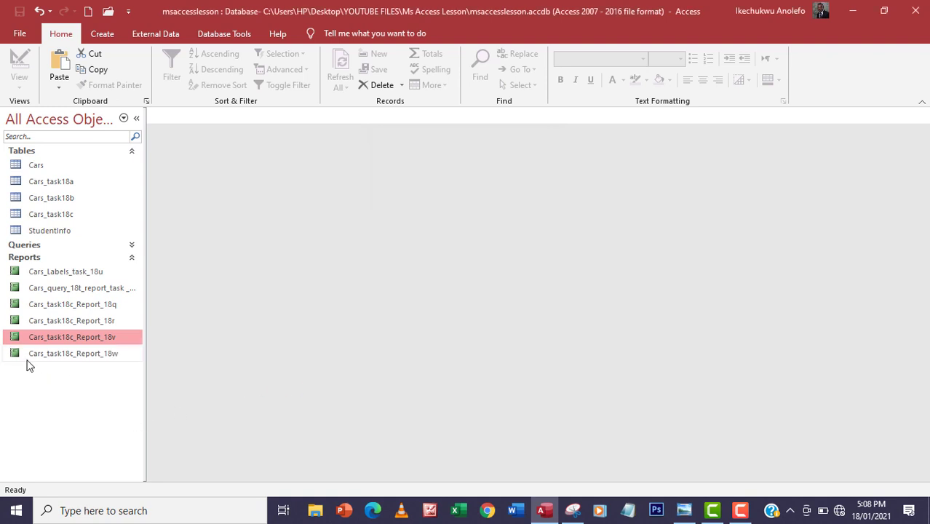
Open the report Cars_task18c_Report_18w and switch it to Design View
left_click(56, 356)
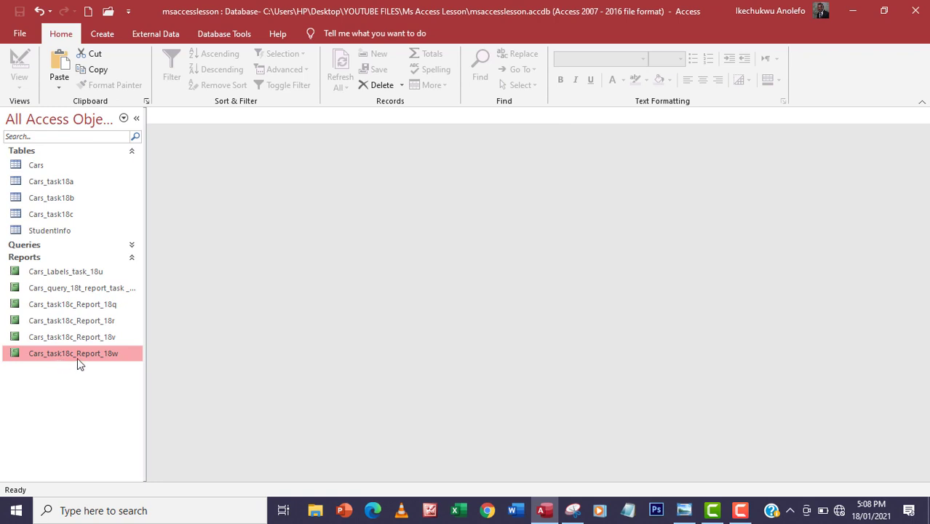
double_click(78, 357)
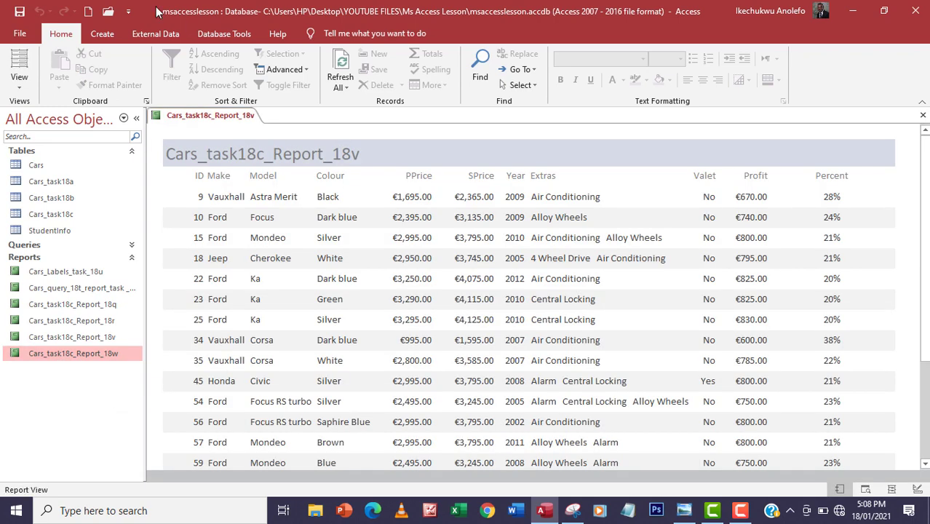
left_click(19, 81)
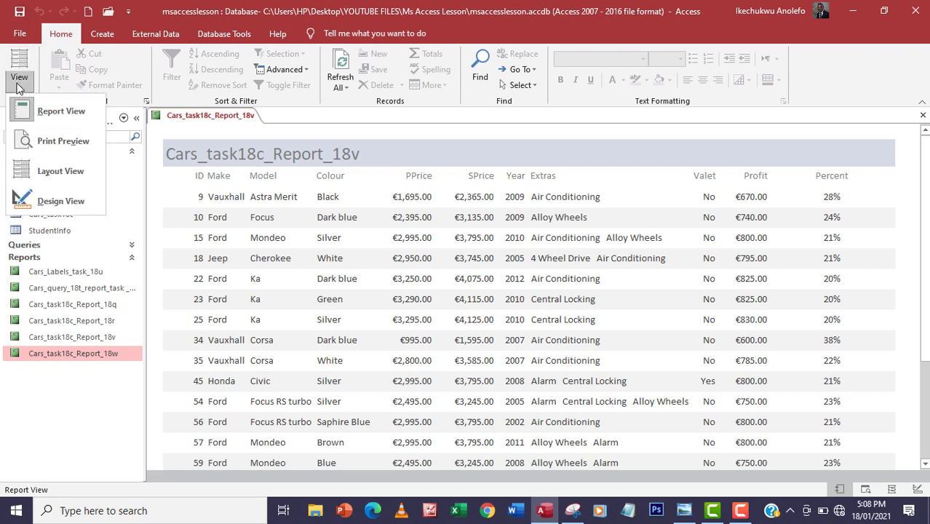
left_click(46, 201)
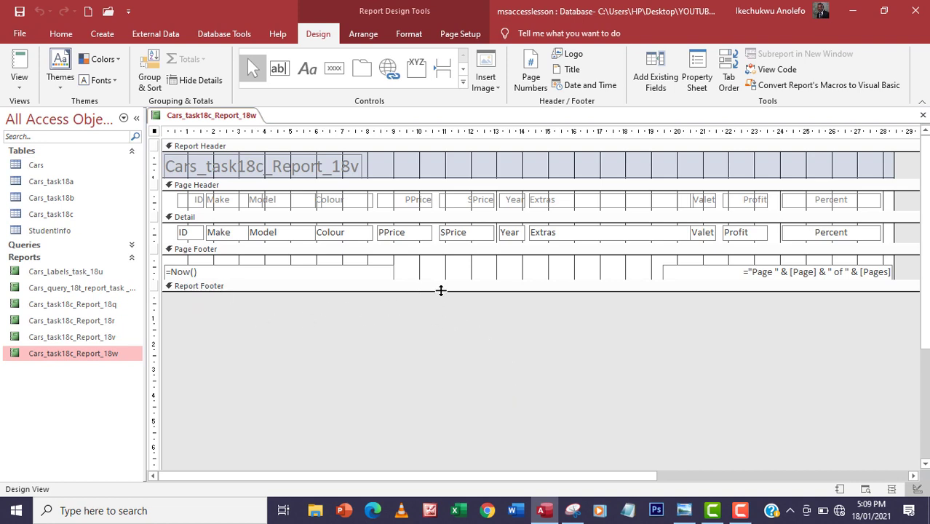
Expand the Report Footer to about 1 cm high and add a text box about 2.2 cm wide in it, aligned under the Profit column
left_click_drag(439, 292, 440, 321)
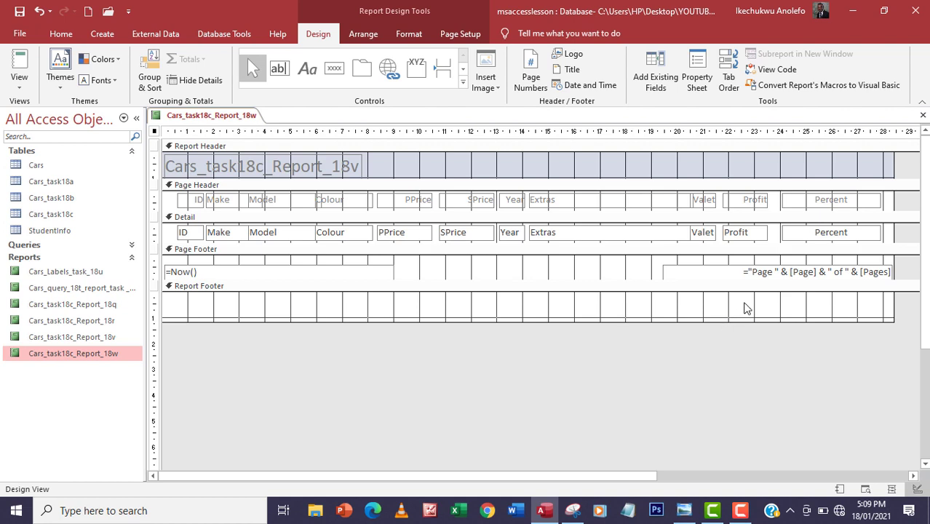
left_click(281, 76)
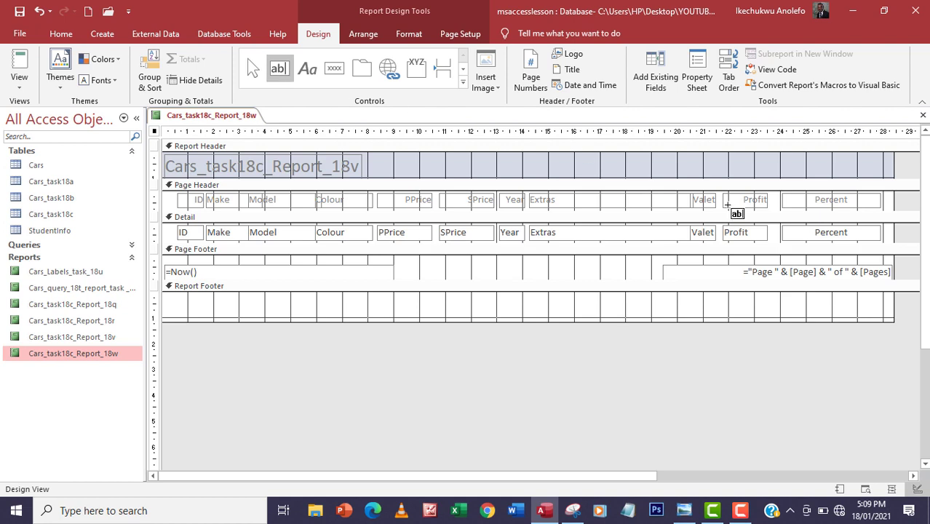
left_click(724, 299)
left_click_drag(725, 305, 780, 317)
Change the new text box's label in the Report Footer to "Total Profit" and fit the label's width to its text
left_click(665, 306)
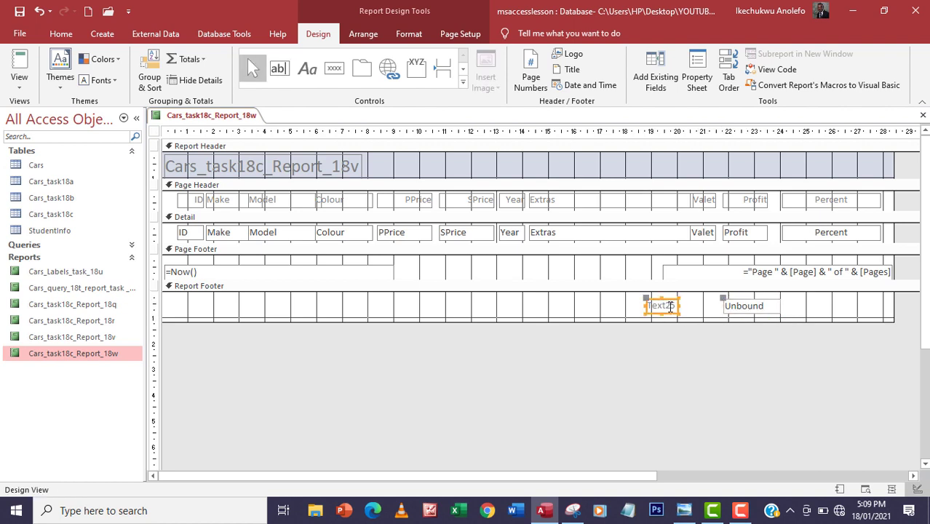
left_click_drag(677, 306, 650, 307)
left_click(680, 306)
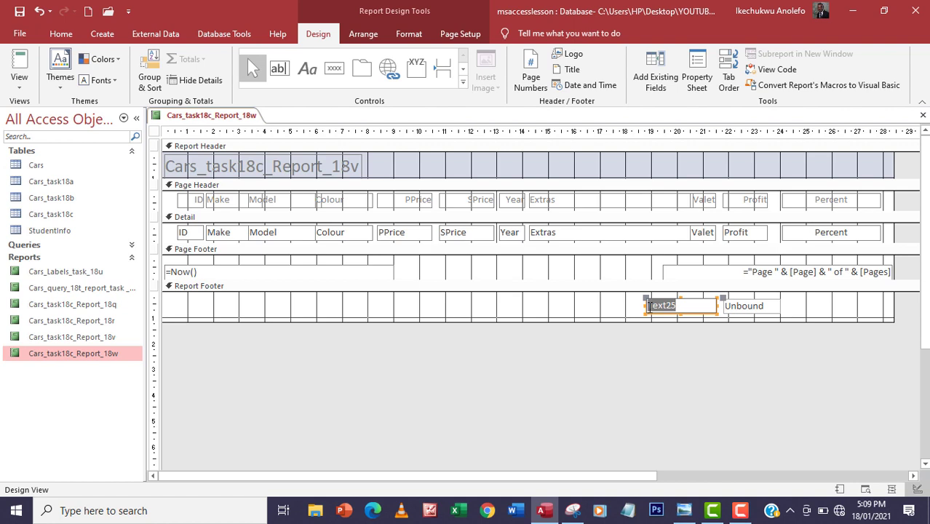
type("T")
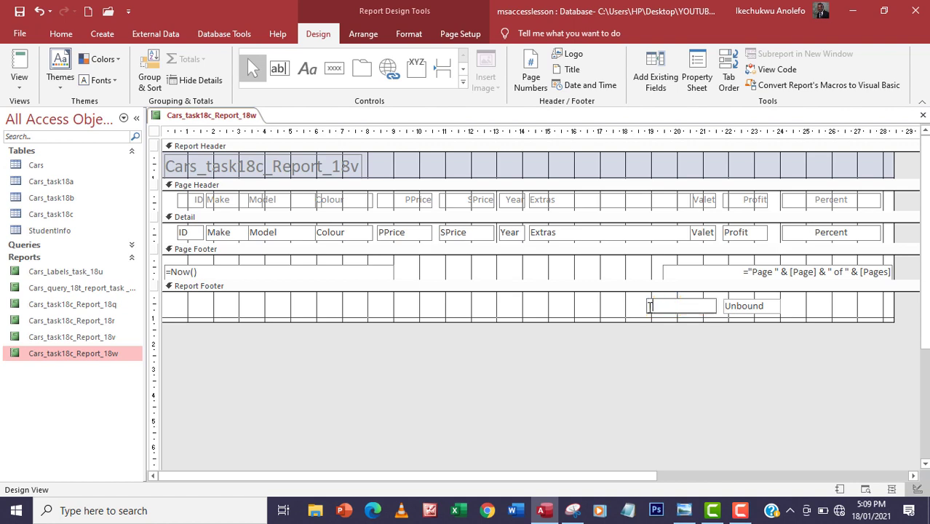
type("otal Profit")
left_click(650, 314)
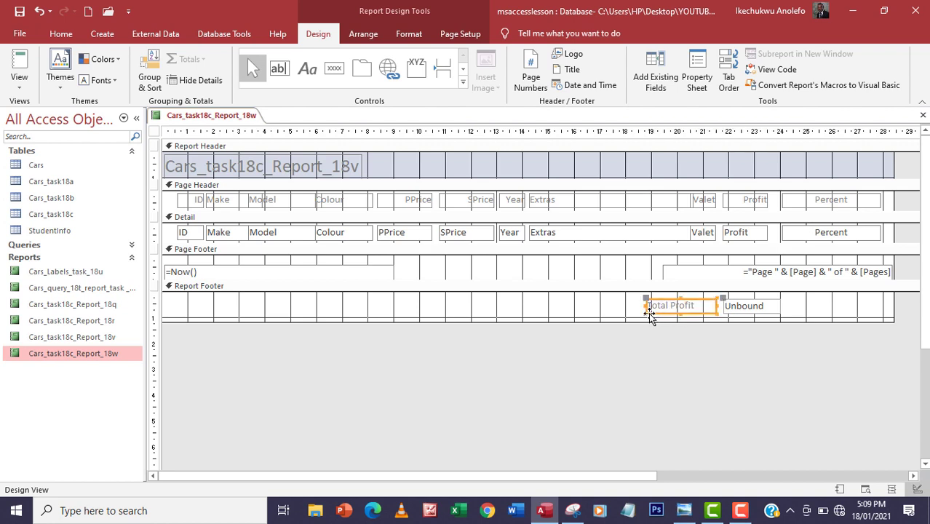
left_click_drag(648, 306, 659, 305)
left_click_drag(665, 306, 668, 306)
left_click(767, 307)
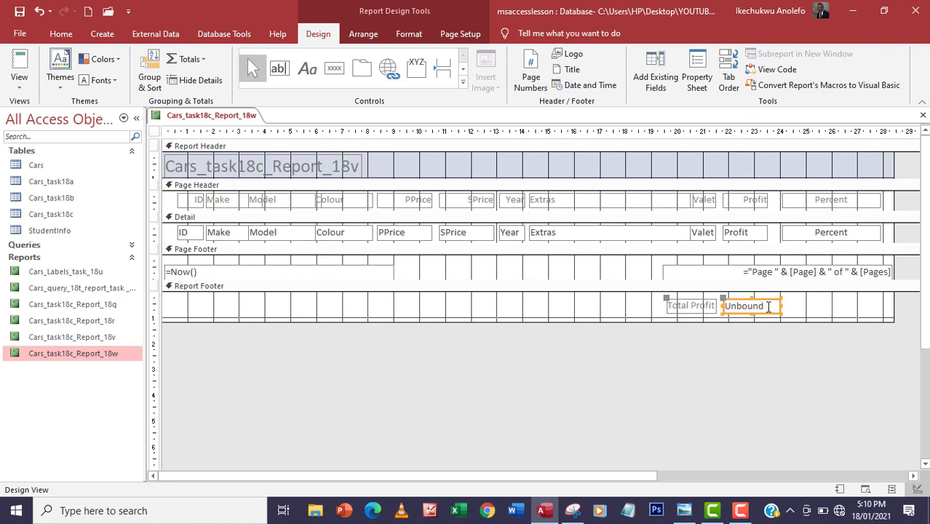
right_click(766, 312)
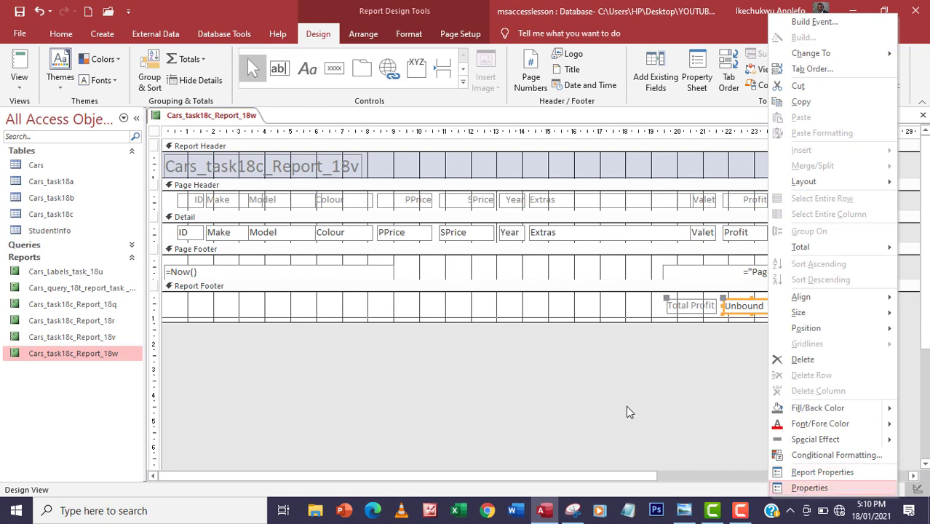
left_click(806, 488)
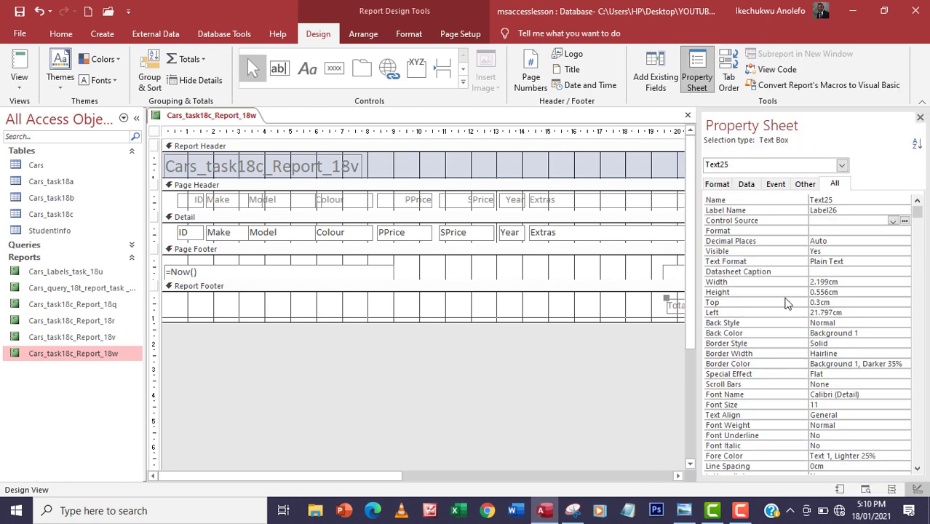
left_click(920, 118)
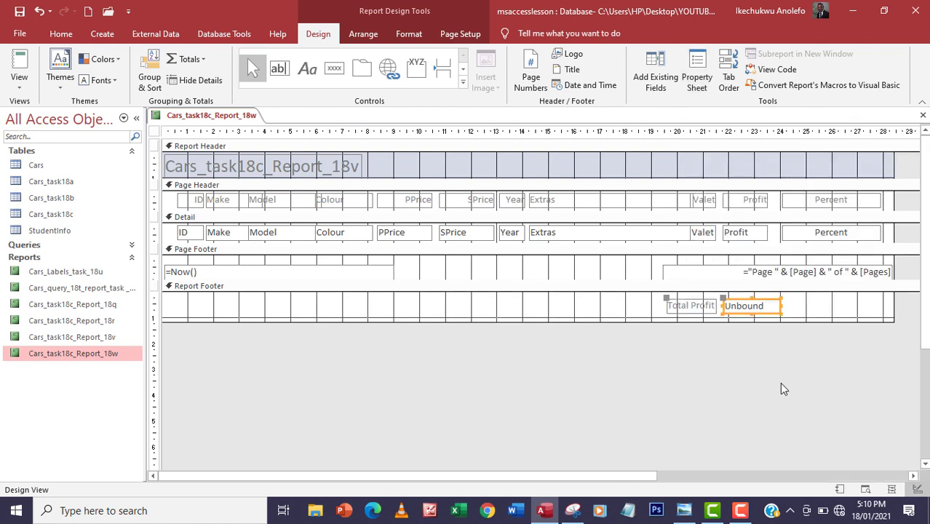
Set the Control Source of the unbound Report Footer text box to =sum([Profit]) using the Expression Builder
left_click(697, 77)
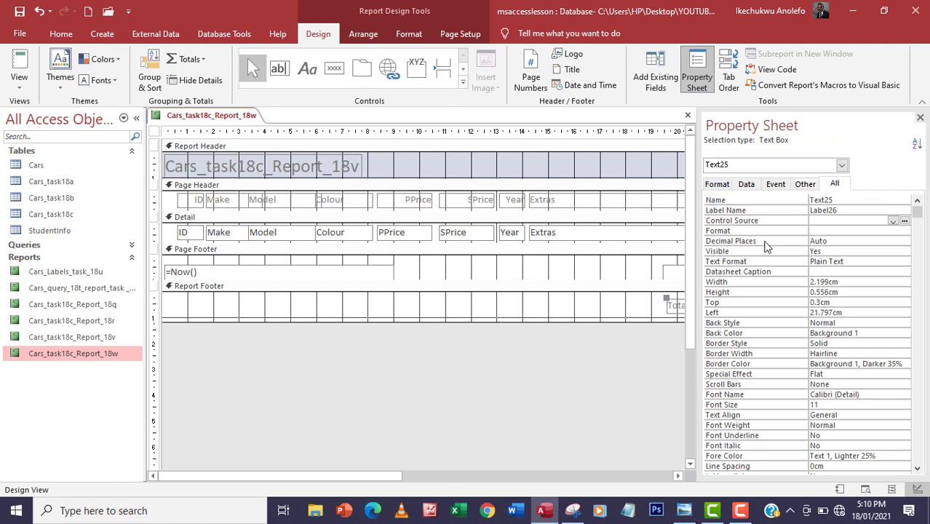
left_click(849, 221)
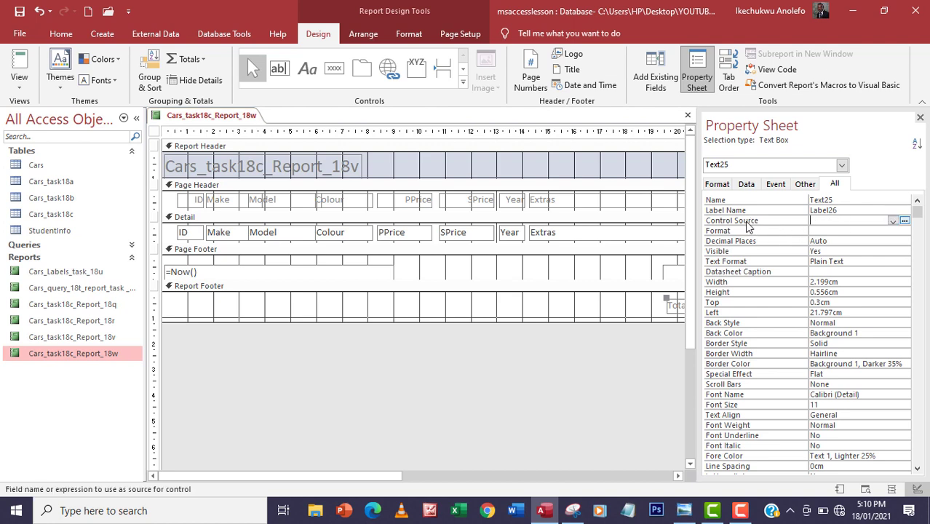
left_click(905, 221)
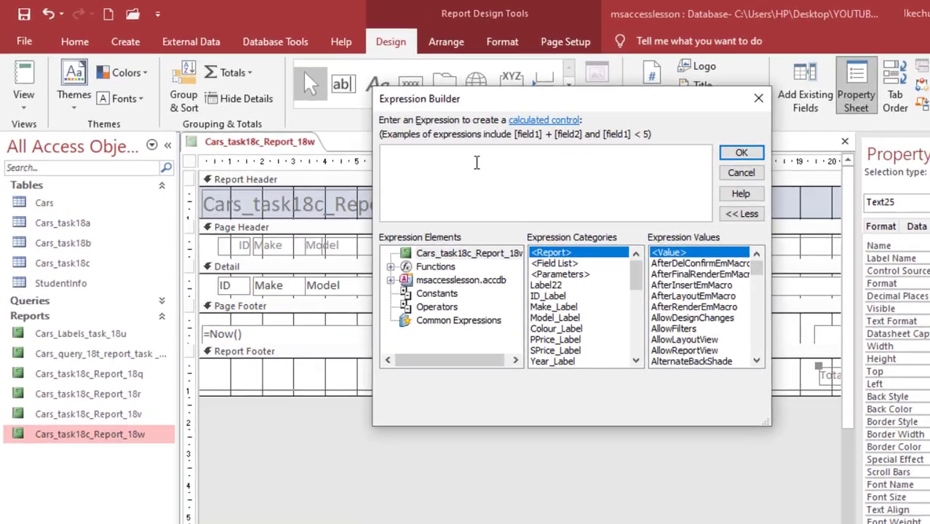
type("=")
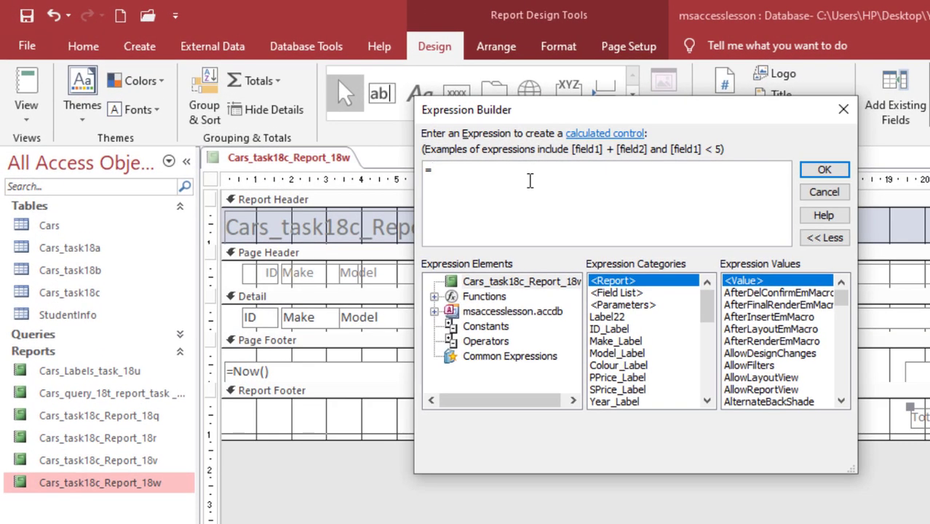
type("su")
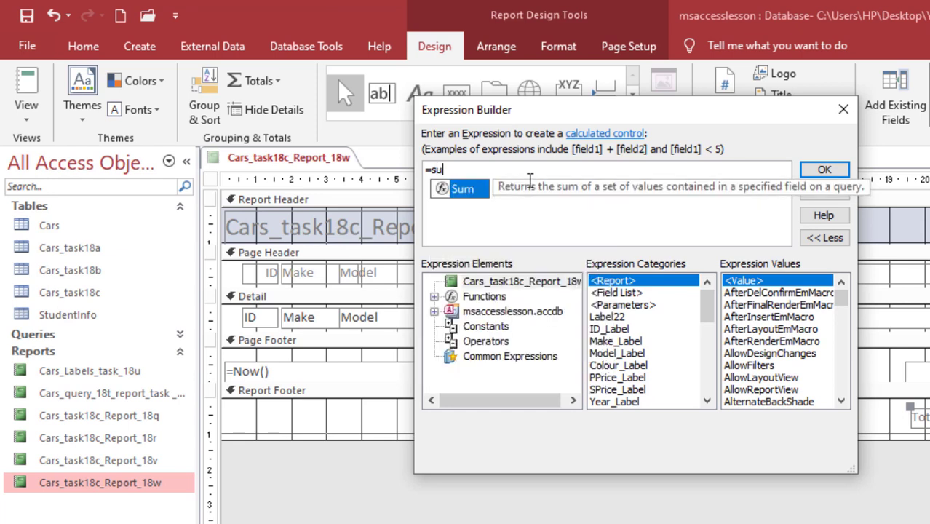
type("m(")
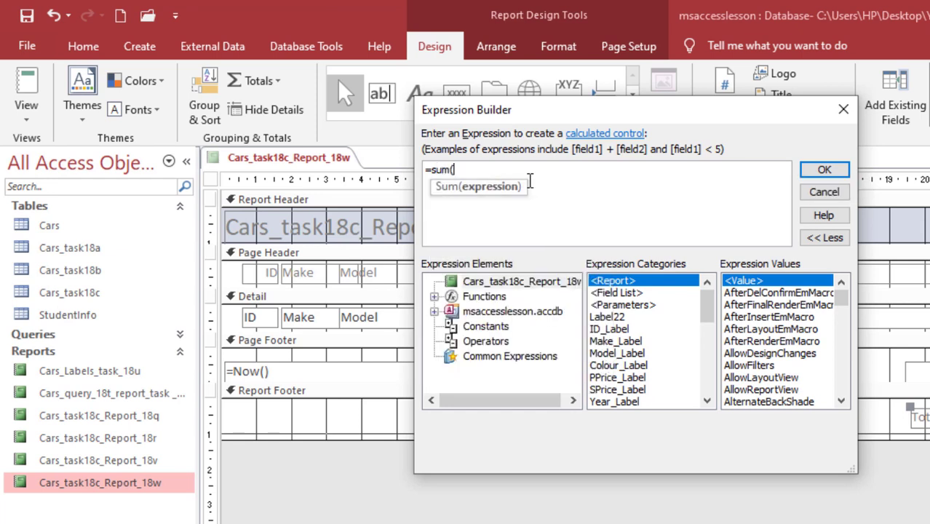
type("[Profit")
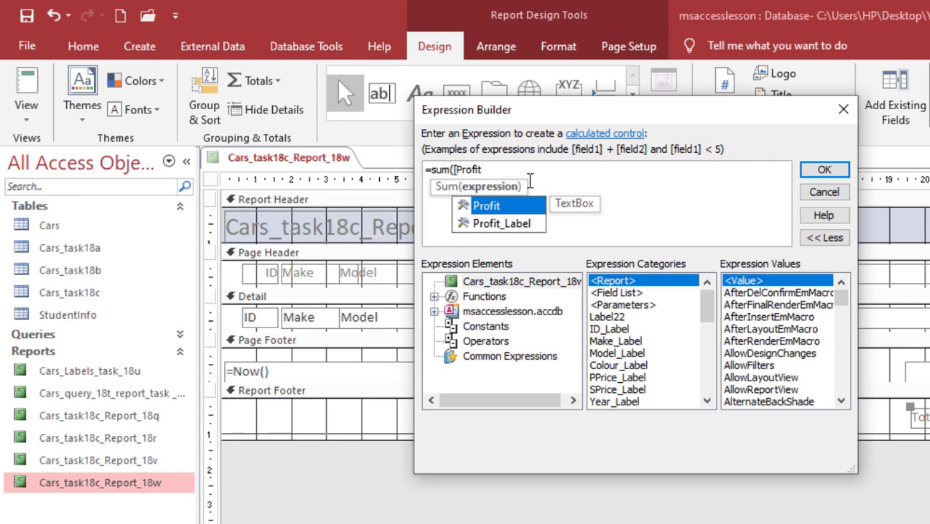
type("]")
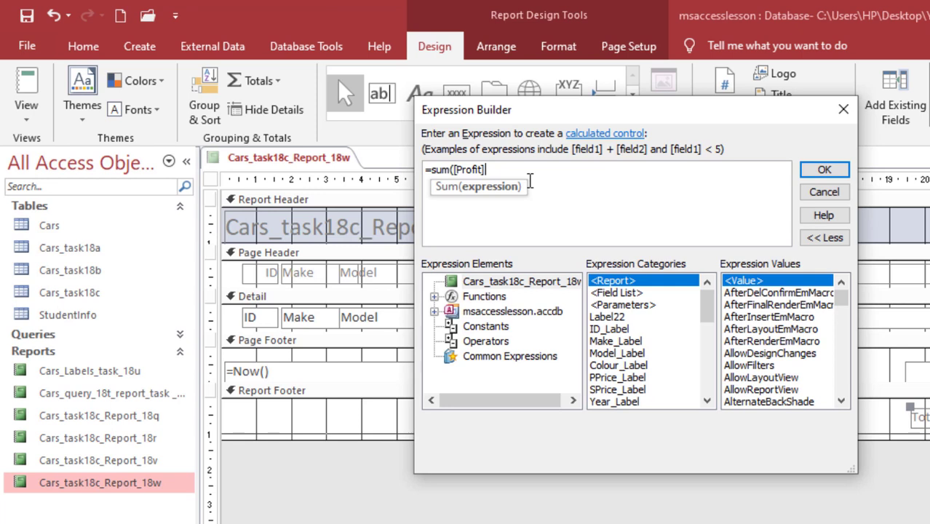
type(")")
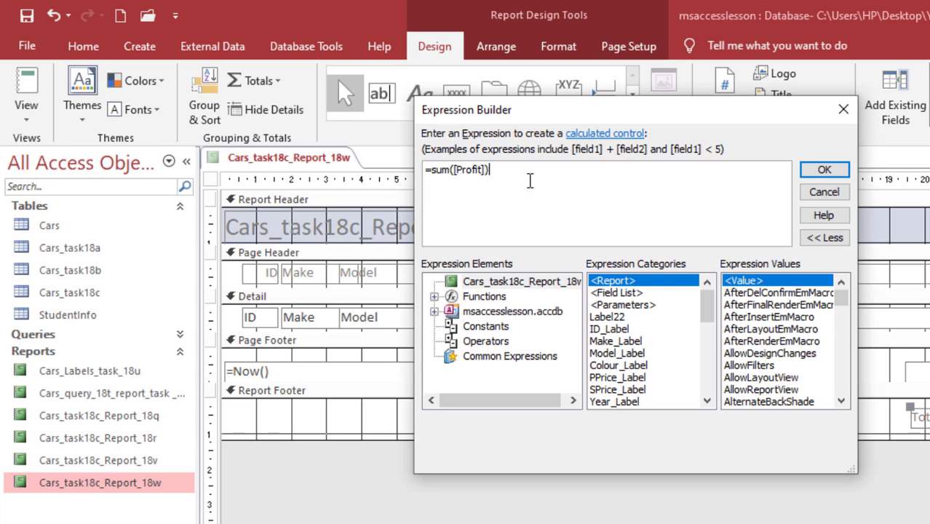
left_click(824, 170)
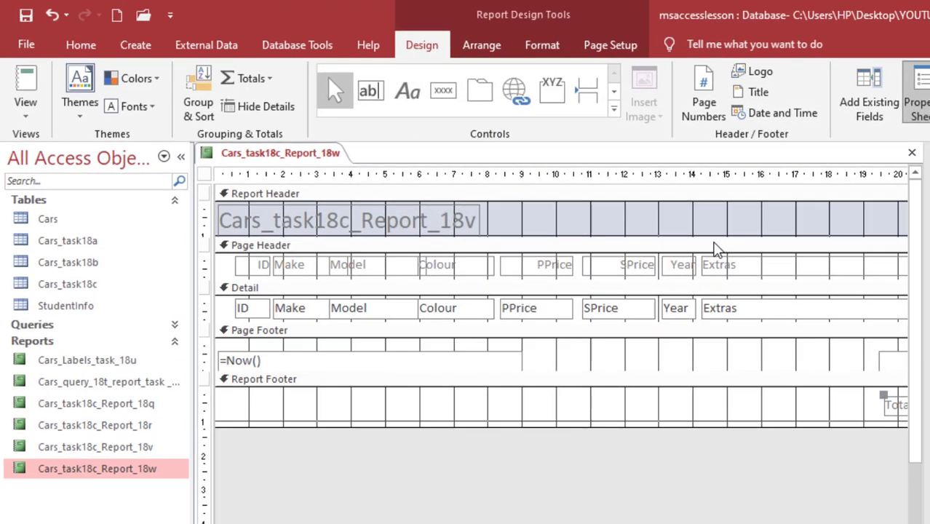
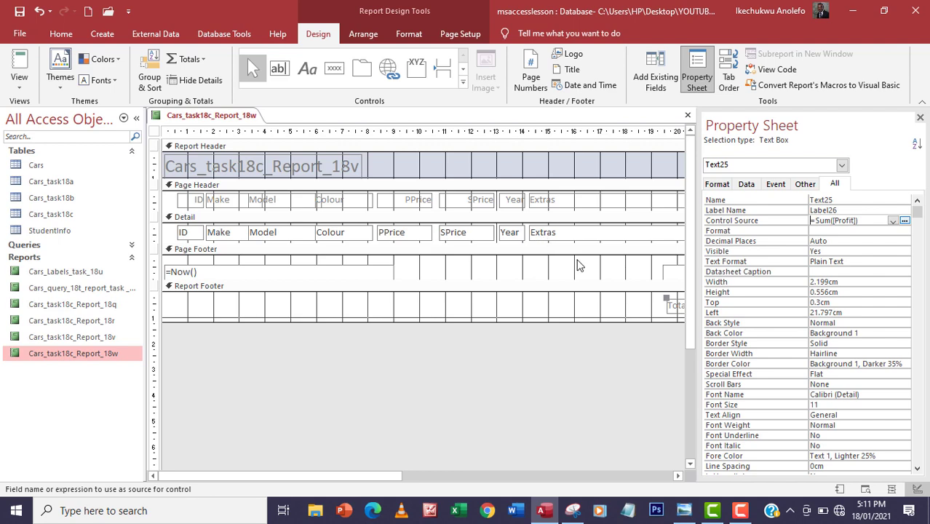
Close the text box's properties and check the Total Profit figure at the end of the report in Report View
left_click(921, 118)
left_click(19, 70)
scroll(542, 340, "down", 5)
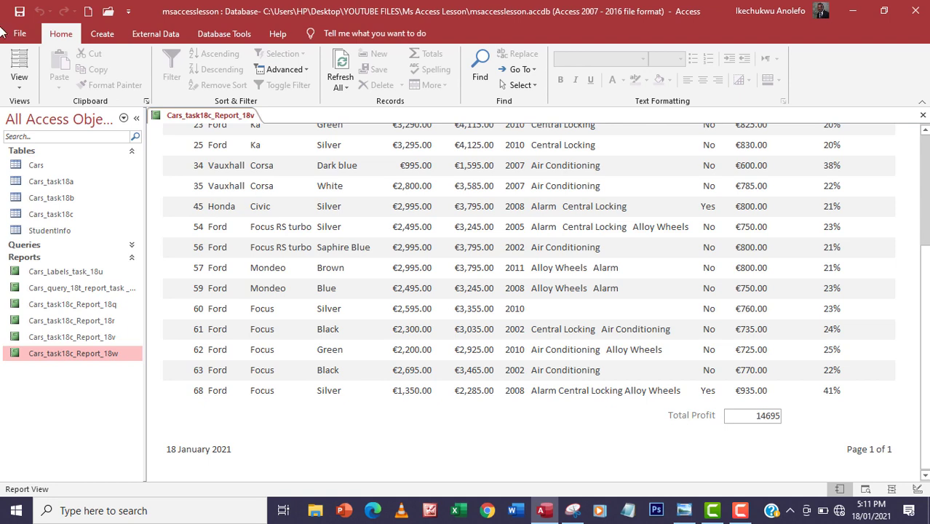
Return the report to Design View and widen the total profit text box in the Report Footer to about 2.3 cm
left_click(20, 82)
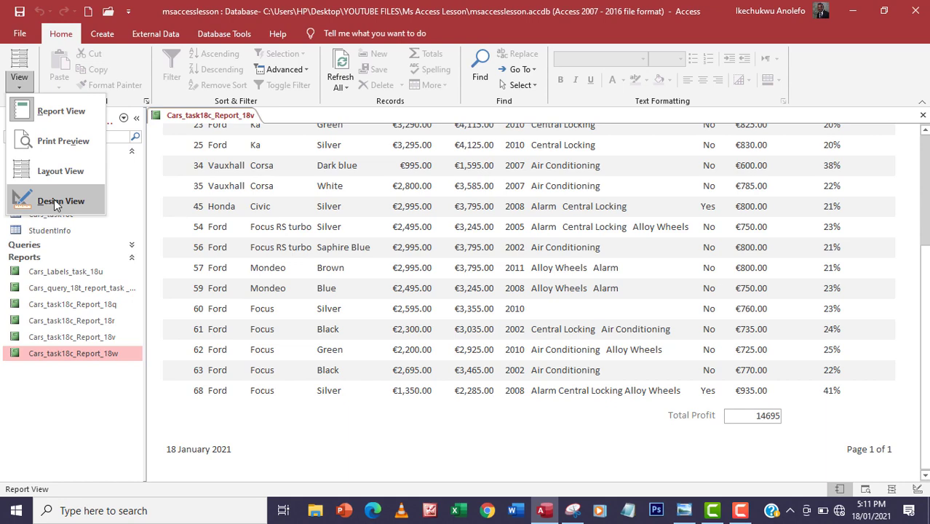
left_click(53, 201)
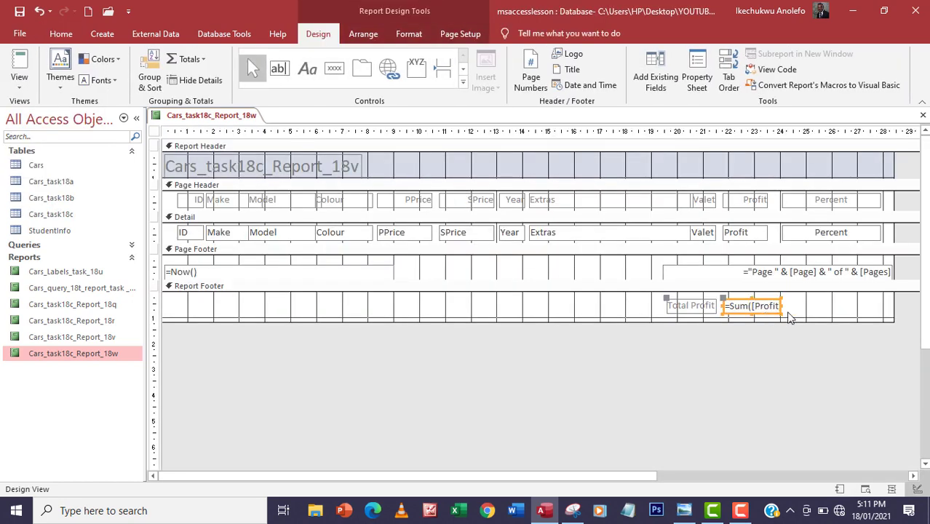
left_click_drag(784, 306, 787, 307)
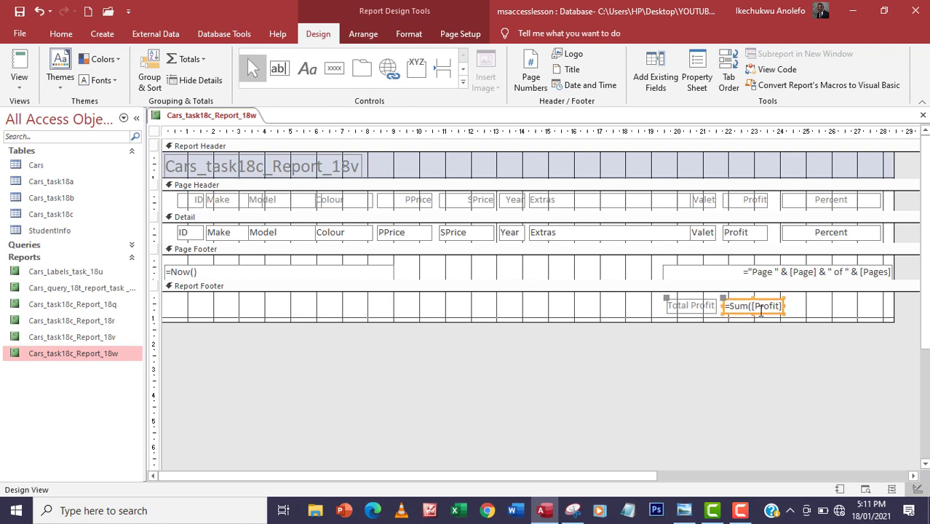
Set the total profit text box's Format to Euro and its Decimal Places to 2
left_click(696, 71)
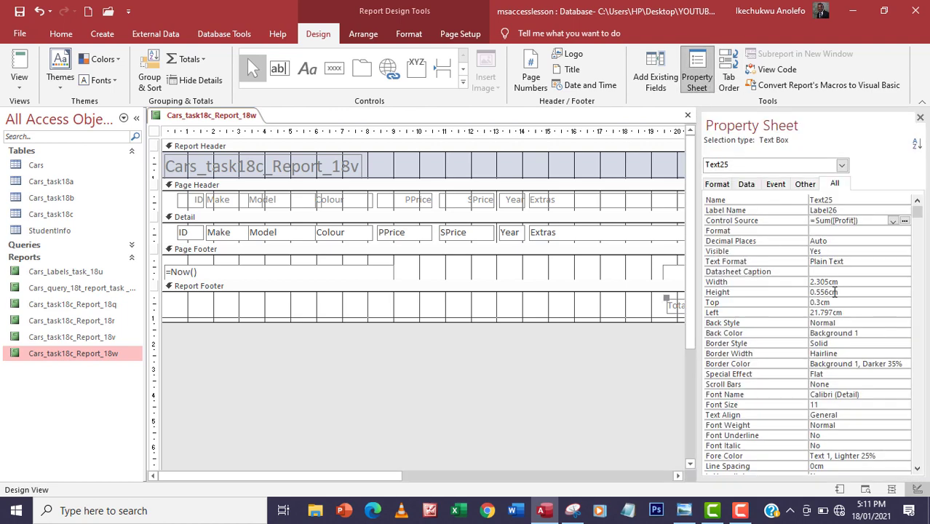
left_click(852, 231)
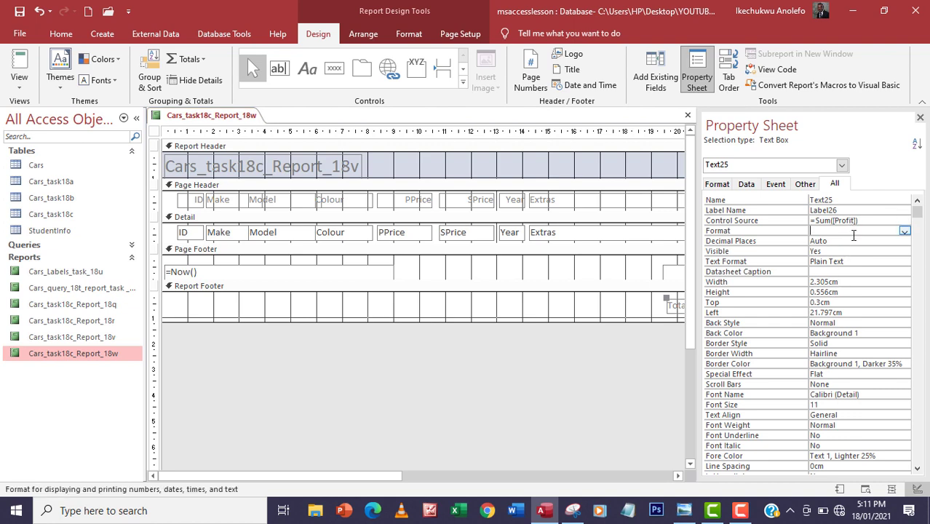
left_click(905, 231)
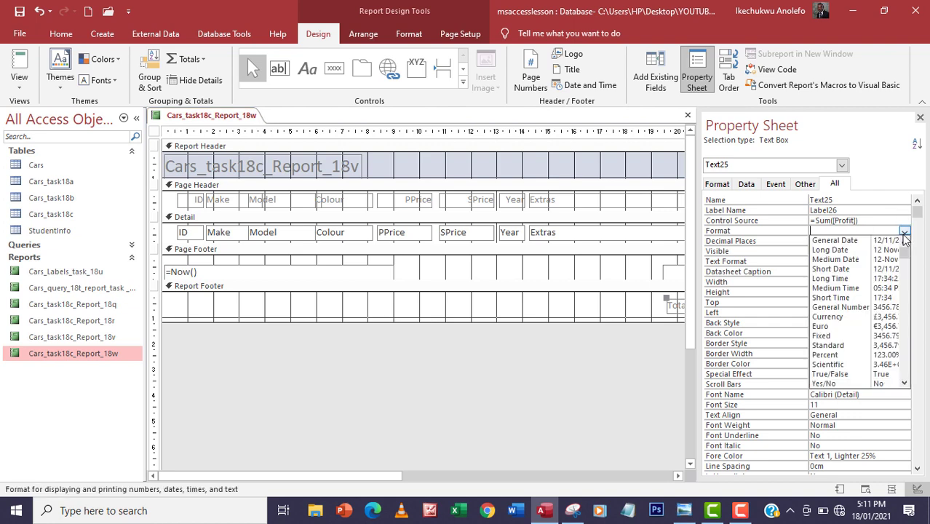
left_click(870, 327)
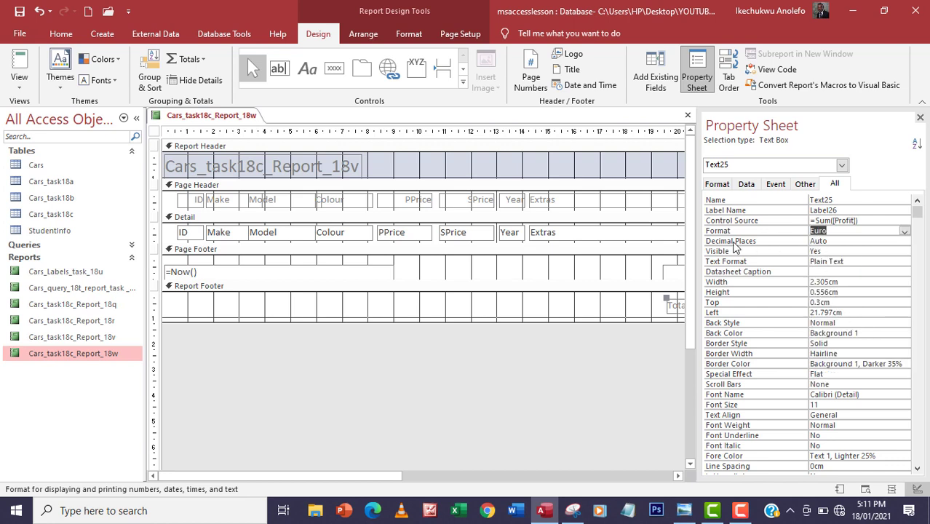
left_click(846, 241)
left_click(904, 241)
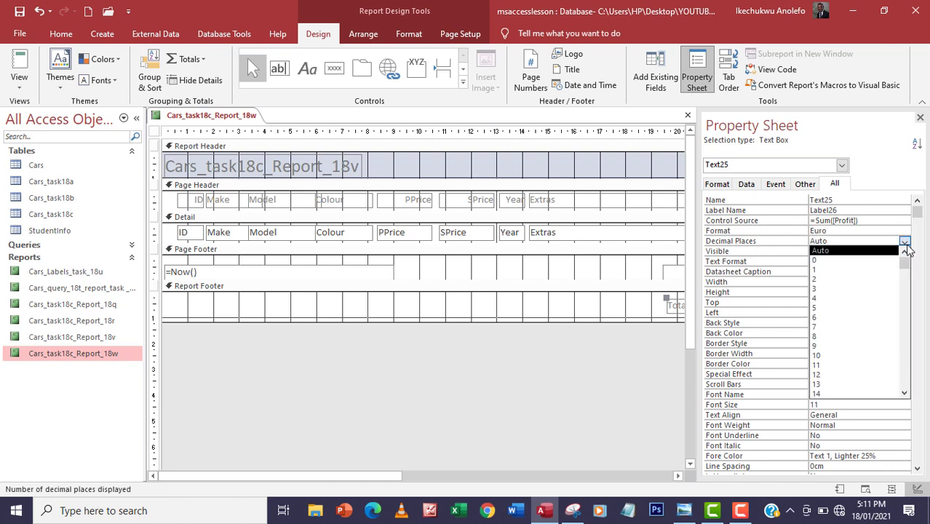
left_click(830, 281)
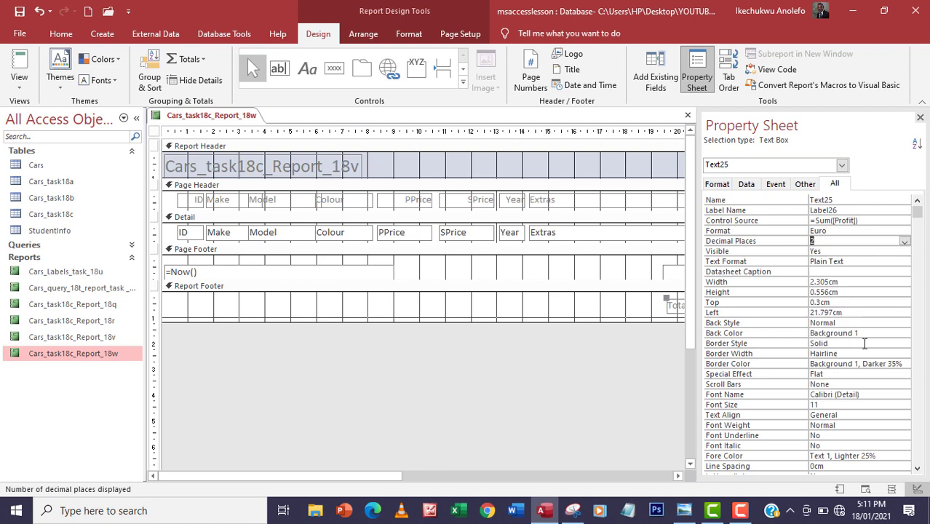
Close the text box's properties, check the formatted Total Profit in Report View, and return to Design View
left_click(921, 118)
left_click(19, 67)
scroll(633, 317, "down", 8)
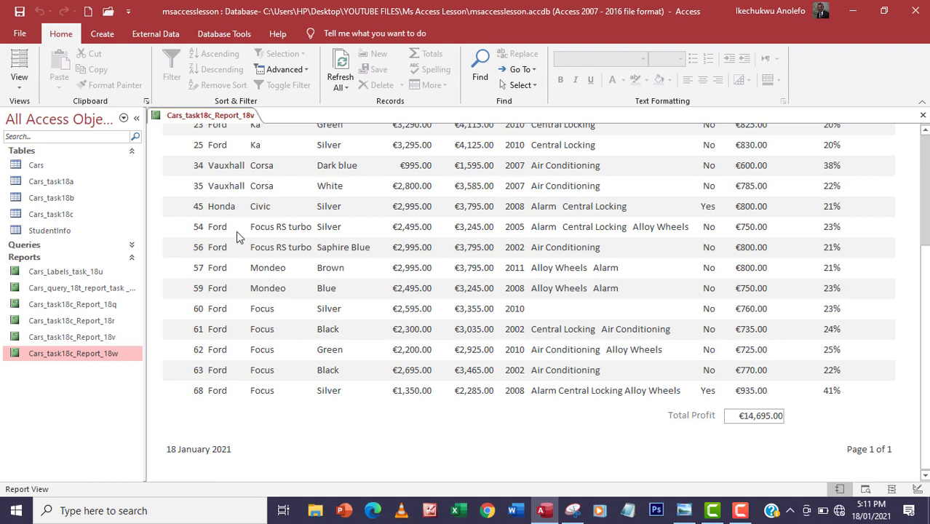
left_click(17, 80)
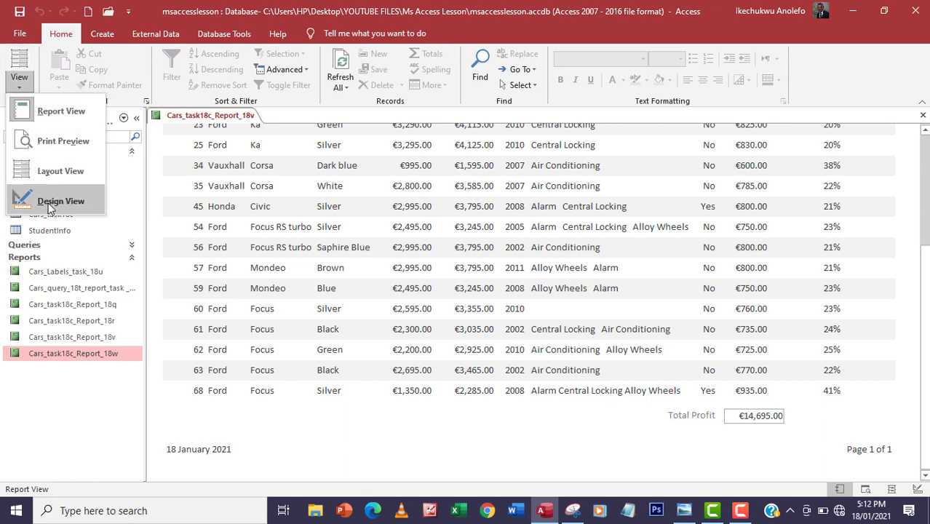
left_click(48, 203)
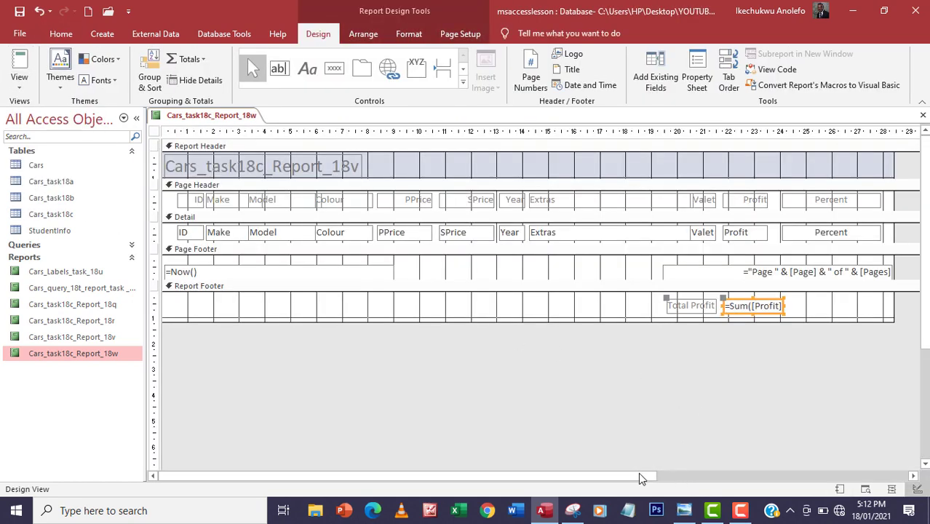
Switch to the Snipping Tool, underline the remaining Task 18w requirements for profit statistics and the report, and return to Access
left_click(573, 511)
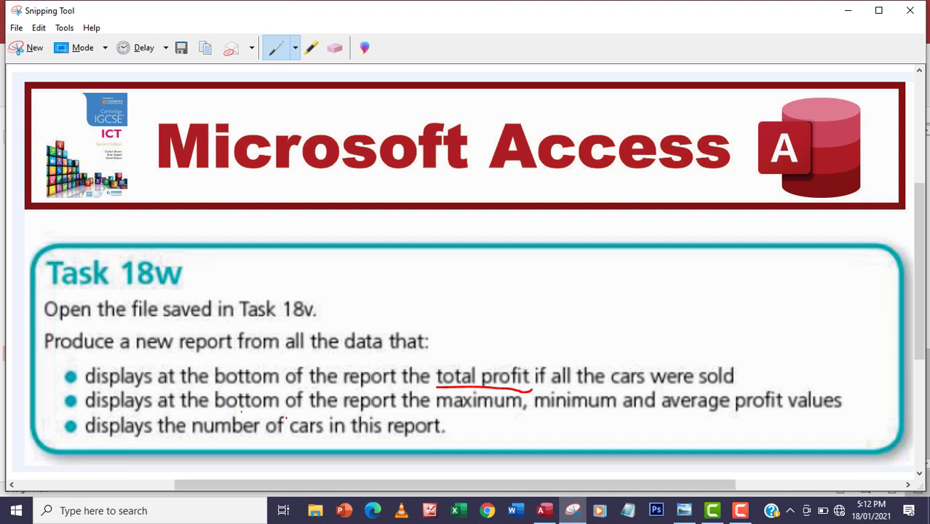
left_click_drag(437, 413, 644, 414)
mouse_move(700, 420)
left_mouse_down()
mouse_move(748, 415)
mouse_move(710, 421)
left_mouse_up()
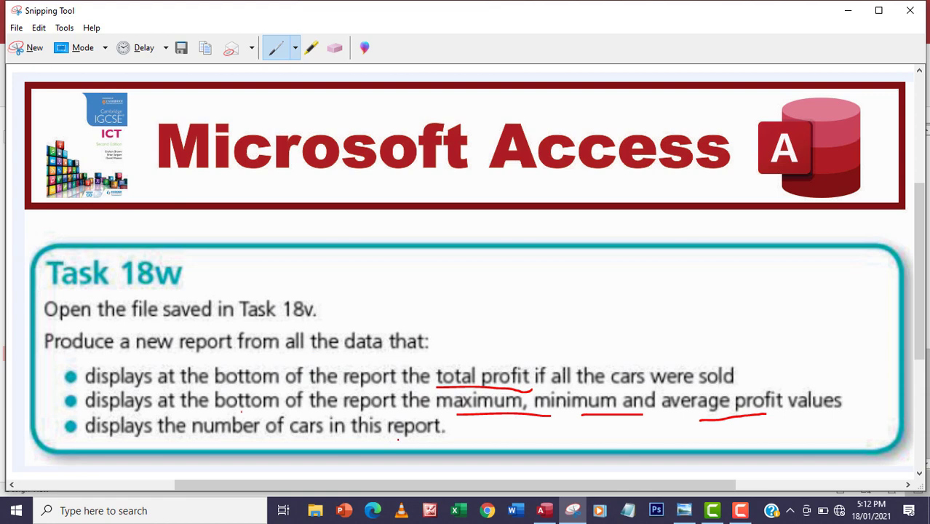
left_click_drag(381, 441, 419, 440)
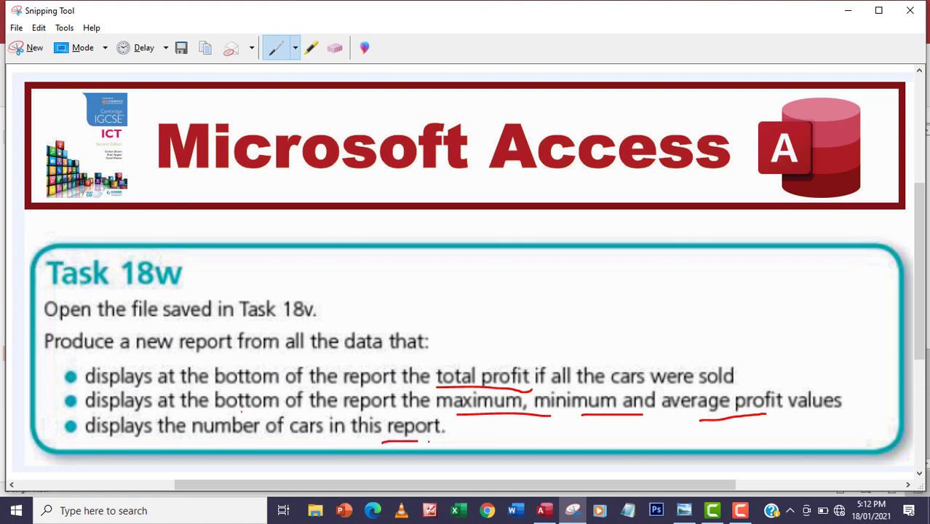
left_click(543, 511)
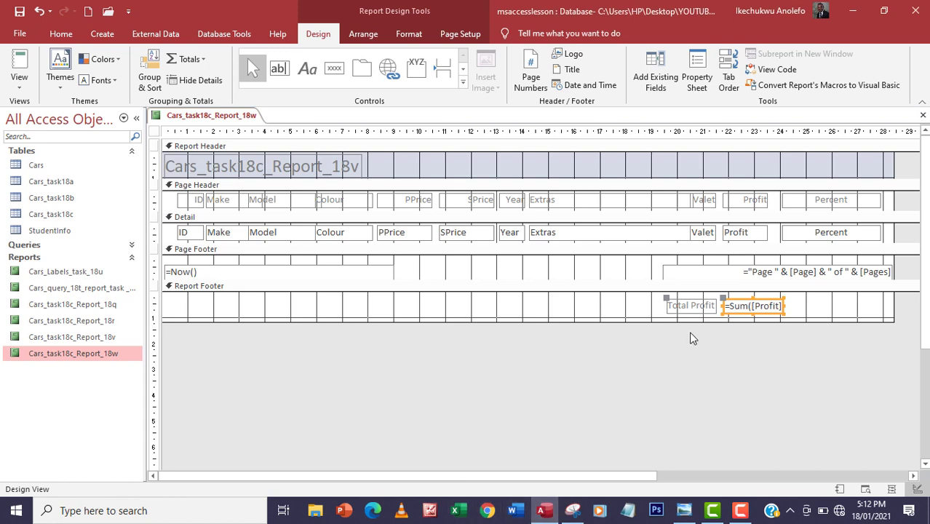
Copy the Total Profit label and its text box, and paste four copies beneath them in the Report Footer
left_click_drag(655, 292, 795, 329)
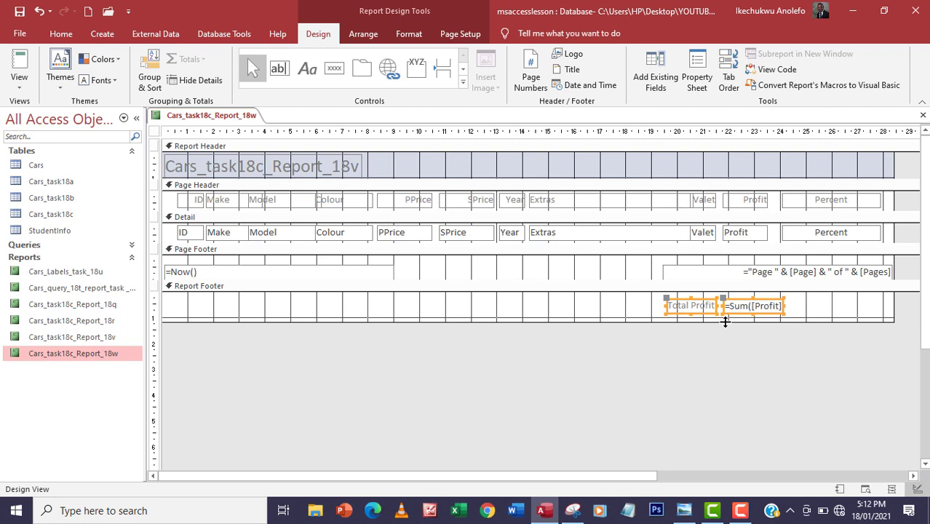
key("ctrl+c")
key("ctrl+v")
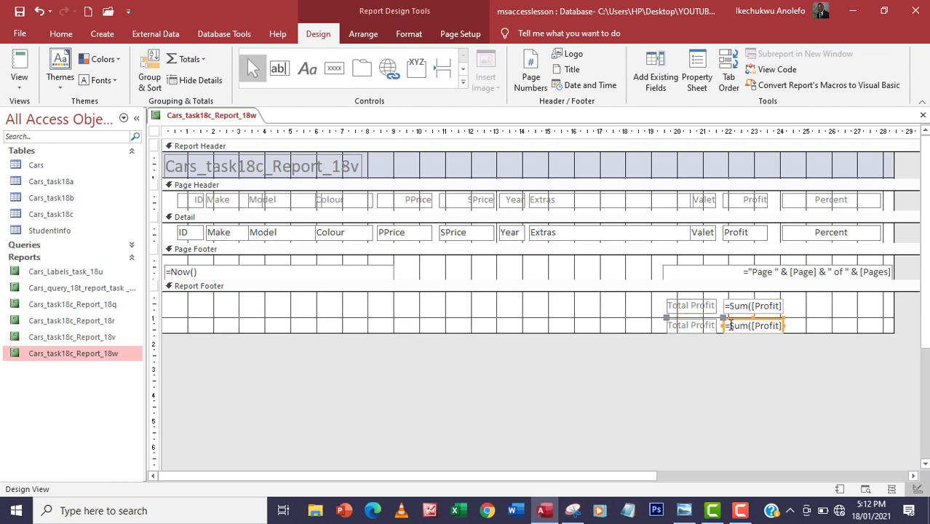
key("ctrl+v")
key("ctrl+v")
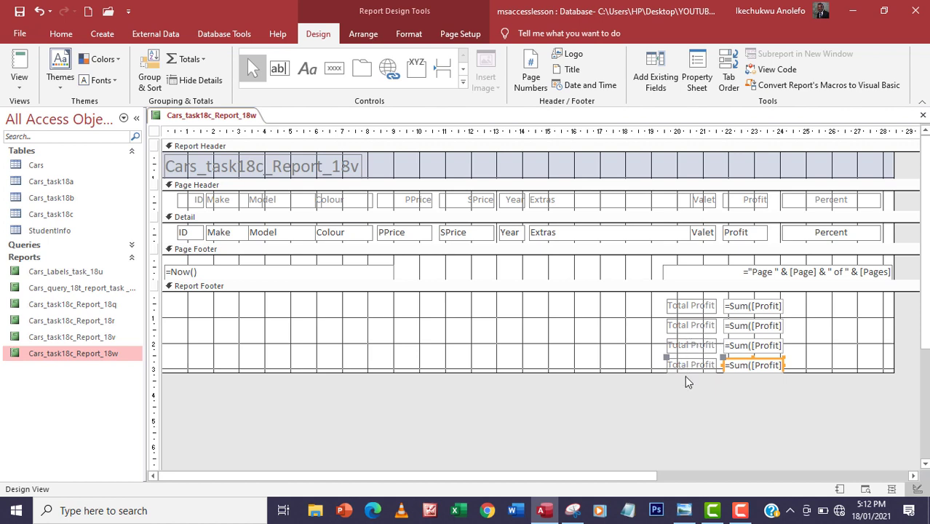
key("ctrl+v")
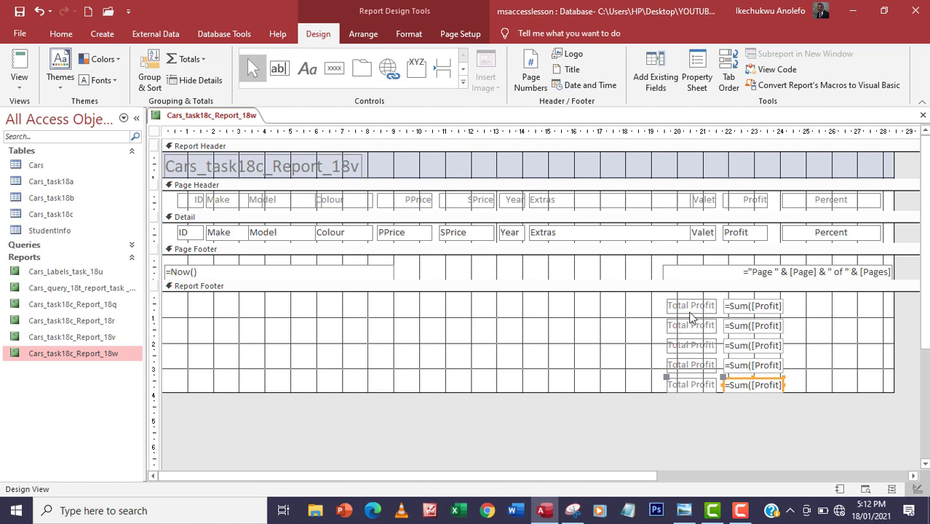
Widen the first copied label below Total Profit in the Report Footer and change its text to "Maximum Profit"
left_click(712, 325)
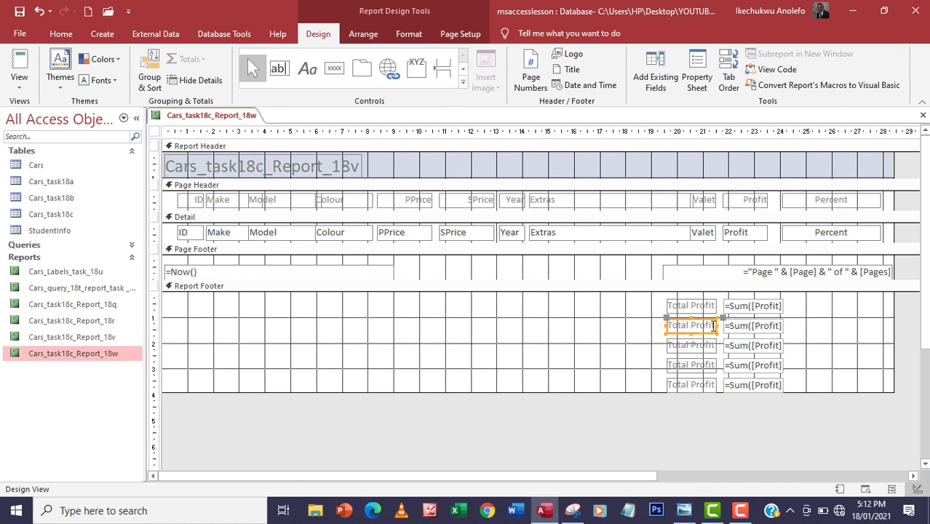
left_click(714, 325)
left_click_drag(714, 326, 674, 328)
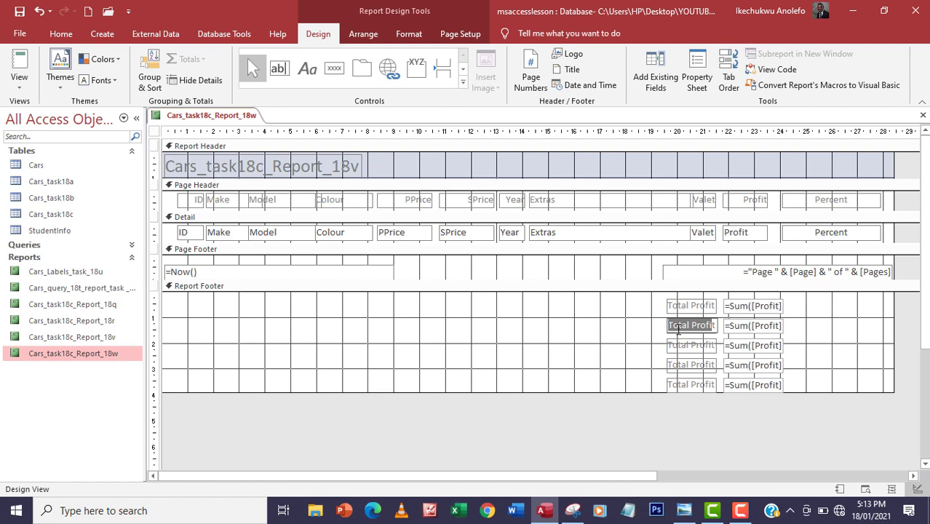
left_click(668, 332)
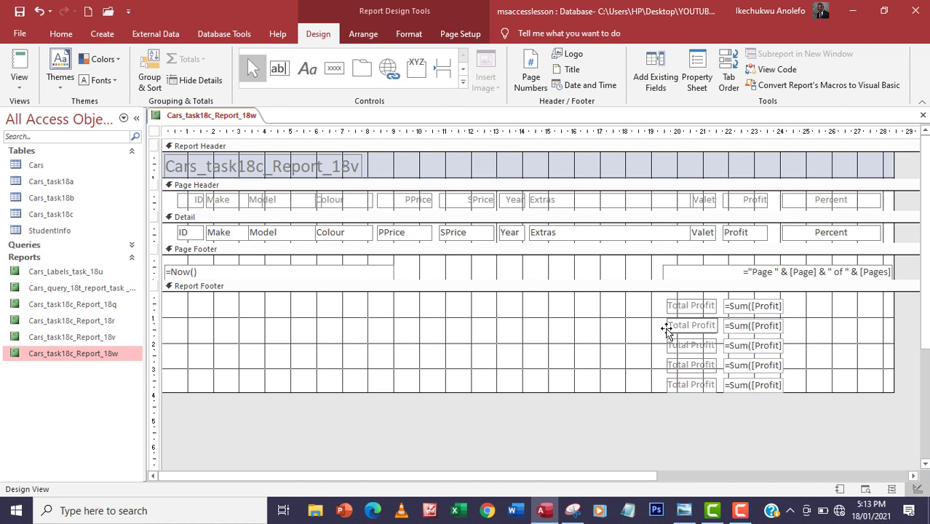
left_click(667, 330)
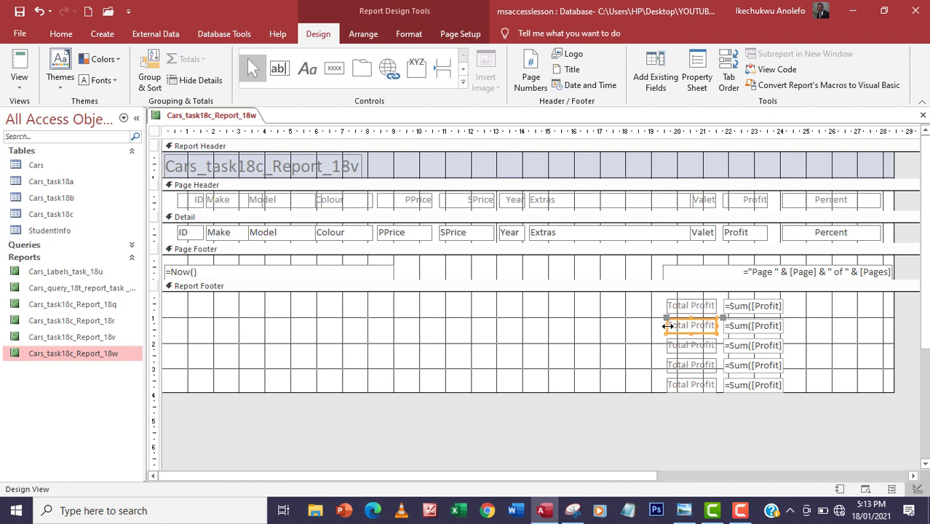
left_click_drag(665, 325, 647, 326)
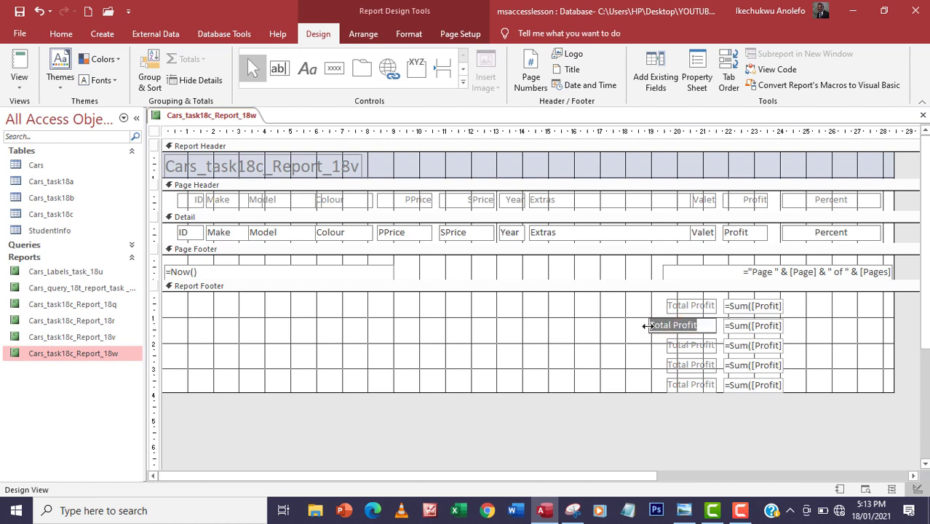
type("Maximu")
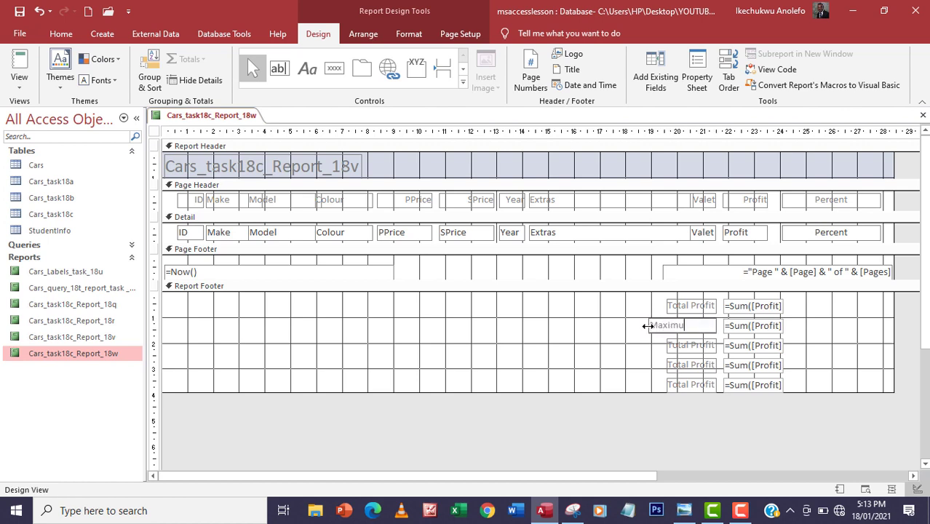
type("m Profit")
Widen the label below Maximum Profit and change its text to "Mininum Profit"
left_click(665, 348)
left_click_drag(666, 348, 645, 345)
left_click(704, 346)
left_click_drag(704, 347, 643, 345)
type("Mininum Profi")
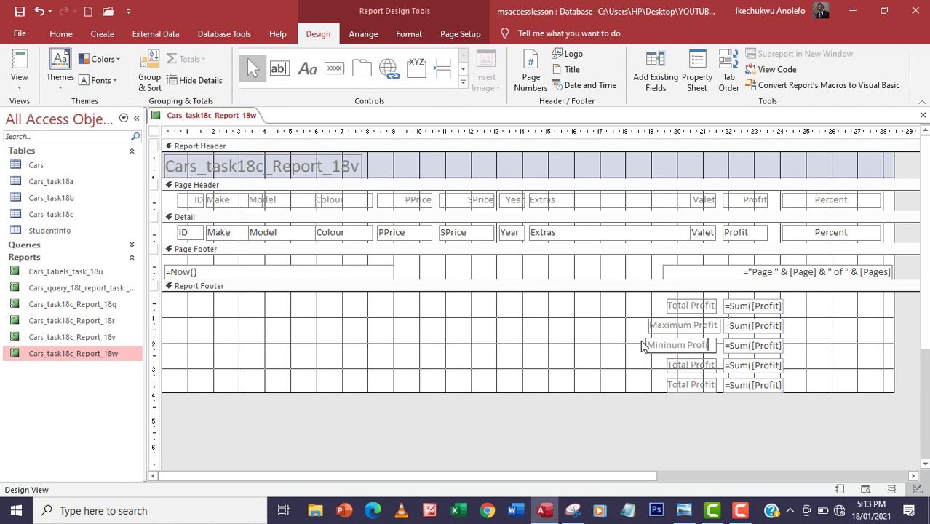
Widen the fourth label in the Report Footer and change its text to "Average Profit"
left_click(670, 369)
left_click_drag(664, 365, 635, 366)
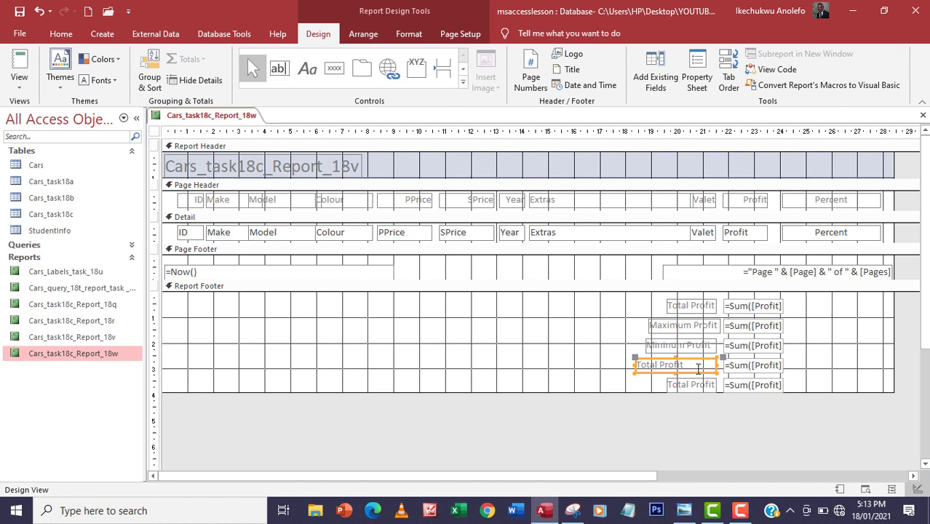
left_click(627, 370)
type("Average Profit")
Widen the last copied label in the Report Footer and change its text to "Number cars"
left_click(692, 388)
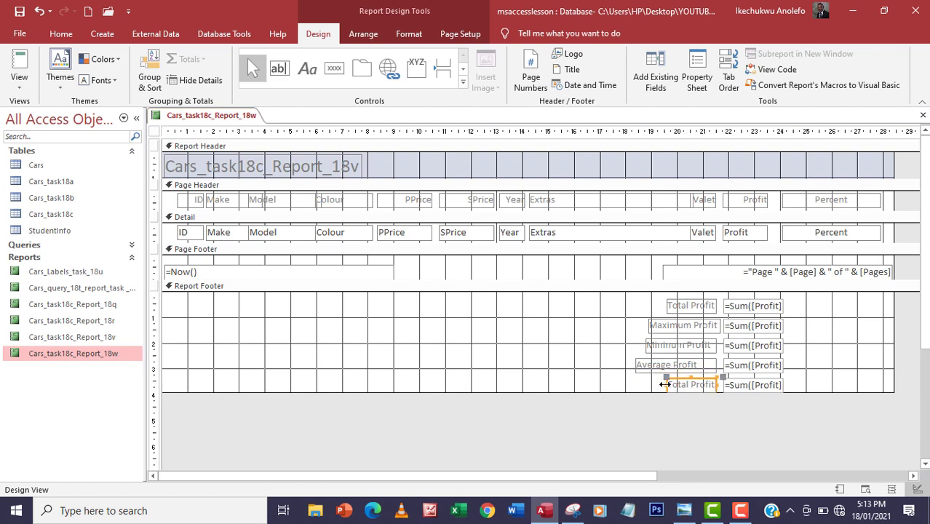
left_click_drag(661, 385, 632, 384)
left_click(693, 385)
left_click_drag(692, 386, 635, 381)
type("Nu")
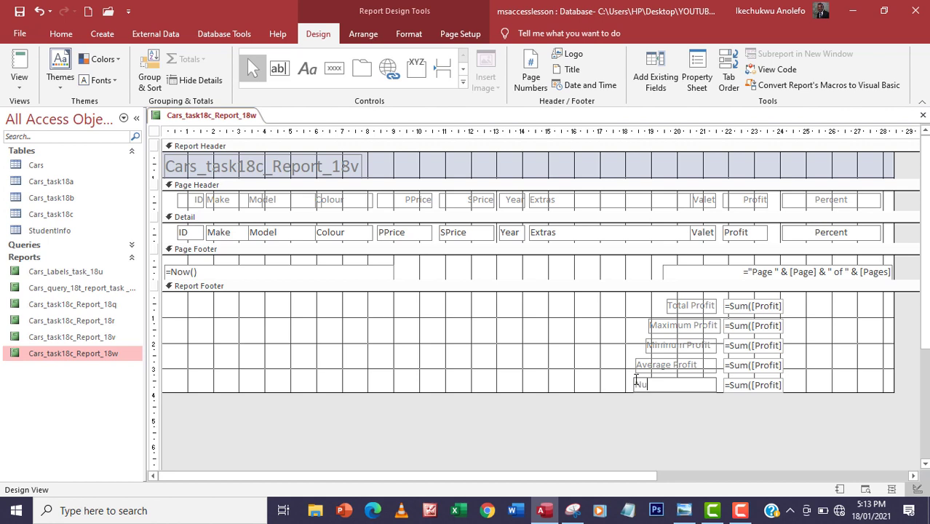
type("mber cars")
Narrow the Number cars and Average Profit labels to fit their text
left_click(618, 383)
left_click(637, 385)
left_click_drag(635, 384, 659, 385)
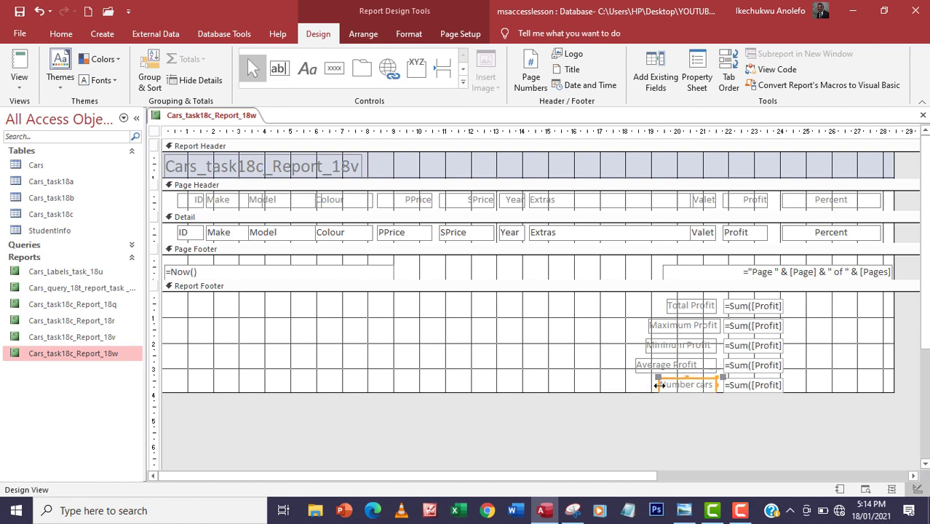
left_click(638, 366)
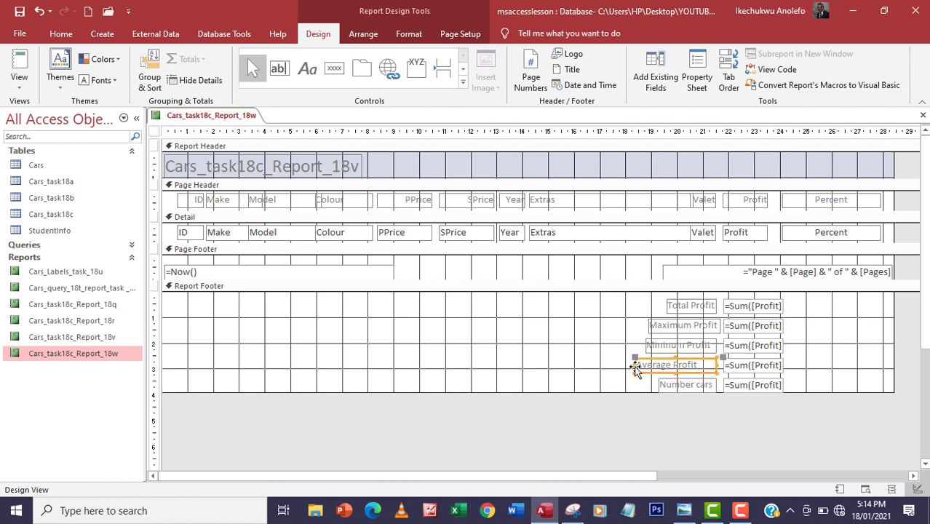
left_click_drag(635, 366, 655, 366)
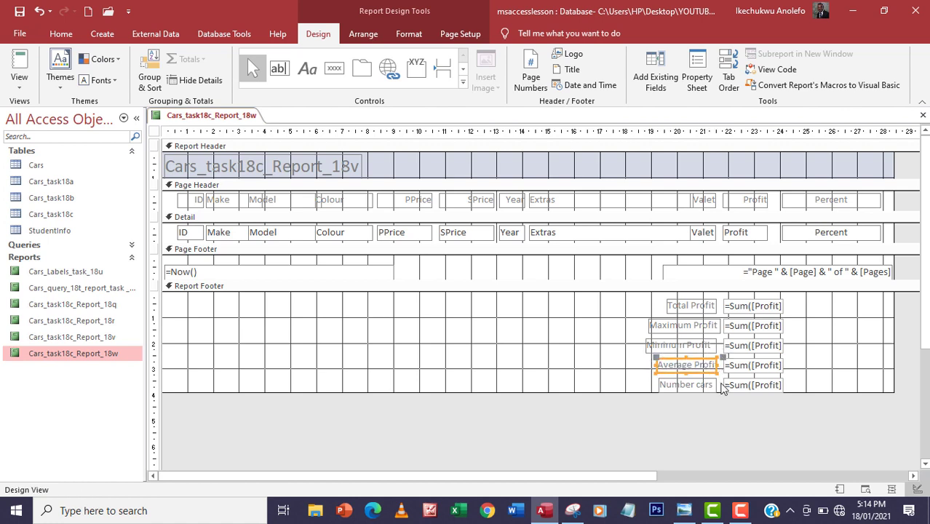
Change the expression in the text box beside the Maximum Profit label to =Max([Profit])
double_click(738, 331)
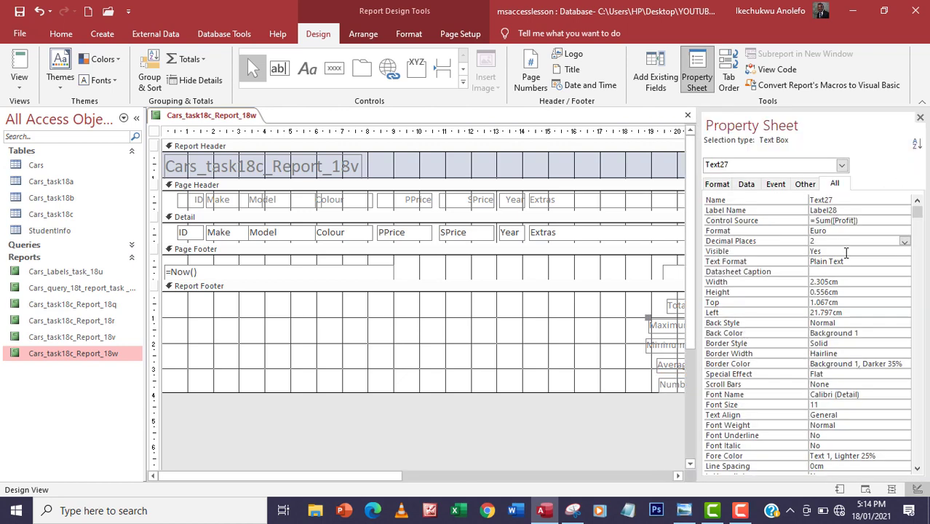
left_click(920, 118)
left_click(750, 327)
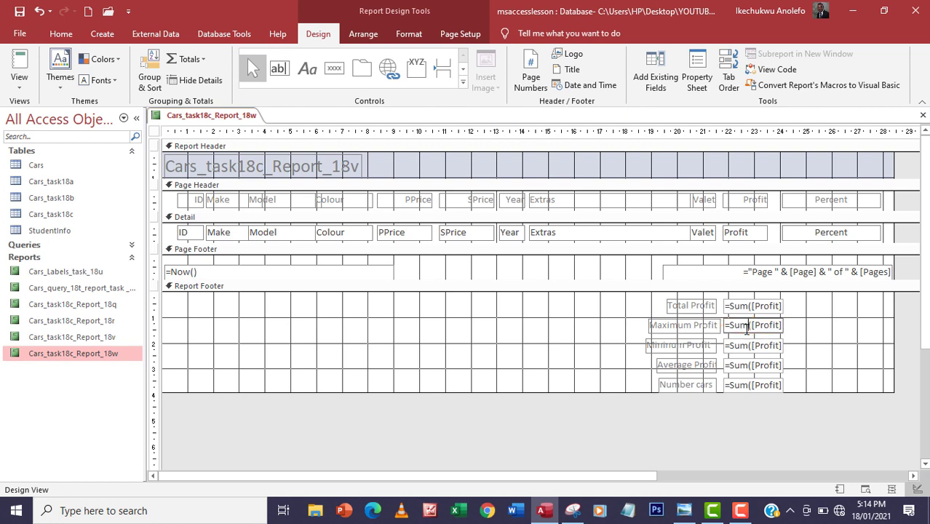
key("BackSpace")
key("BackSpace")
key("BackSpace")
type("Max")
Change the expression in the third Report Footer text box, for the minimum profit, to =Min([Profit])
left_click(734, 349)
left_click_drag(749, 346, 731, 348)
type("M")
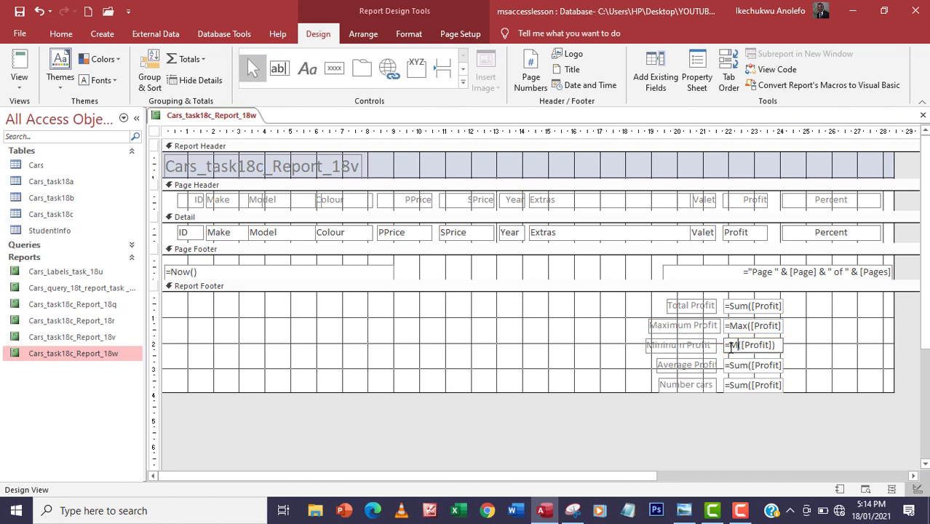
type("in")
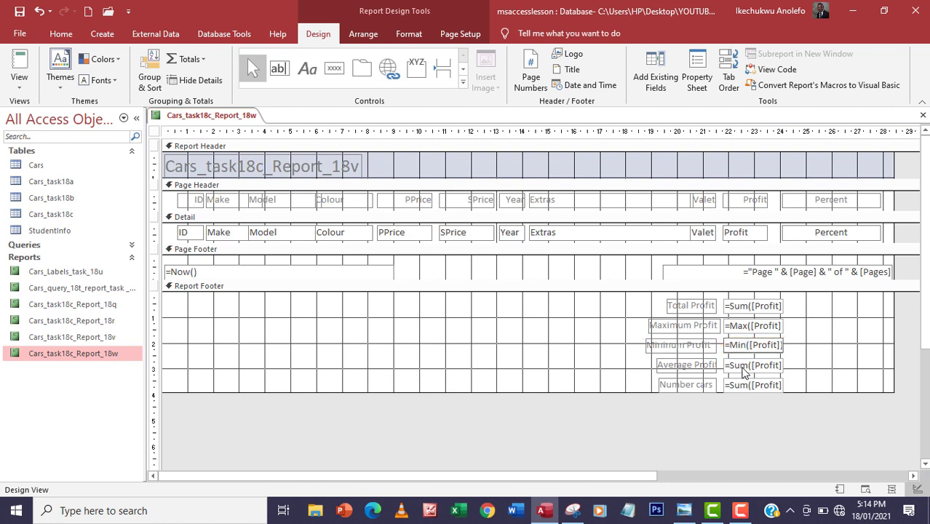
Change the expression in the text box beside the Average Profit label to =Avg([Profit])
left_click(748, 365)
left_click_drag(748, 368, 730, 370)
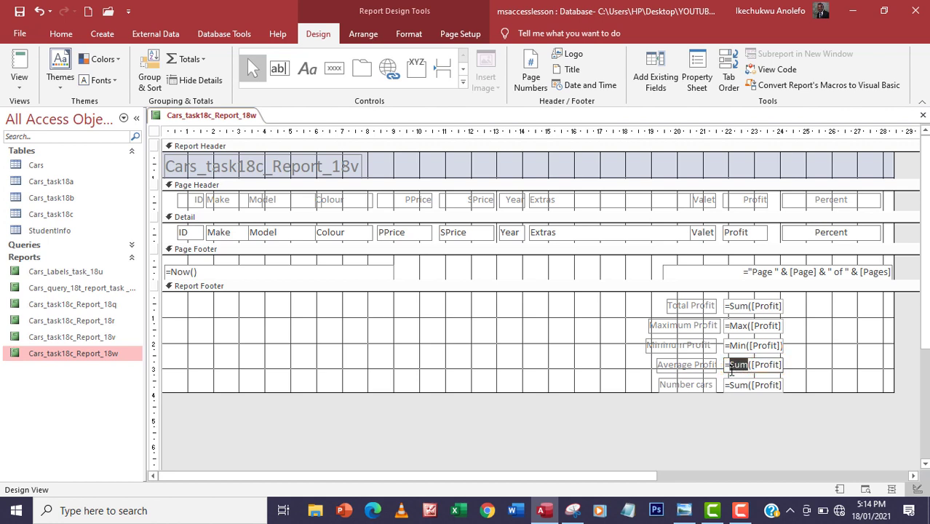
type("Avg")
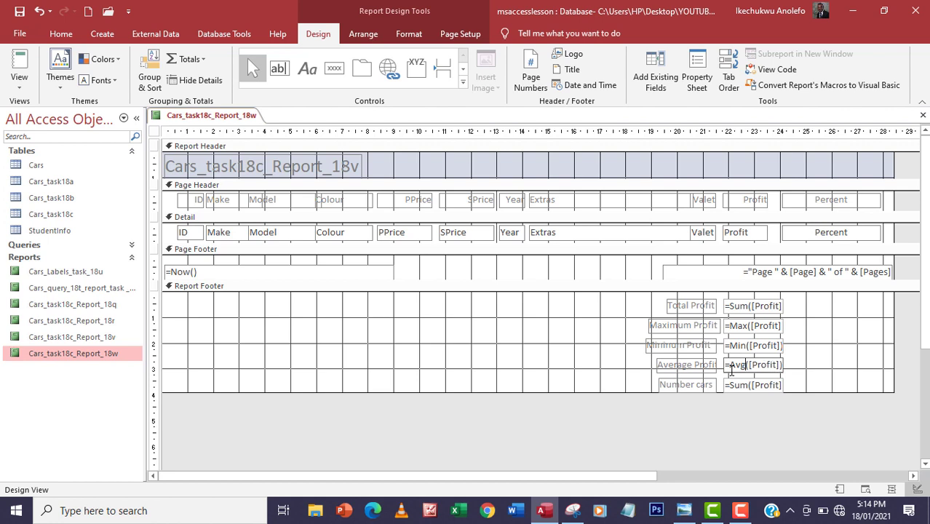
Change the expression beside the Number cars label to =Count([Profit]) and check the footer values in Report View
left_click(739, 385)
left_click_drag(749, 386, 729, 385)
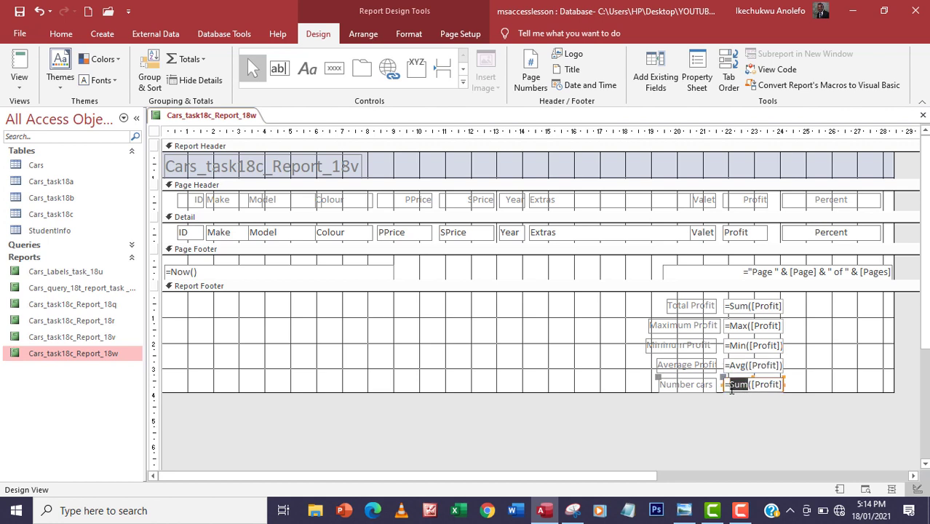
type("Count")
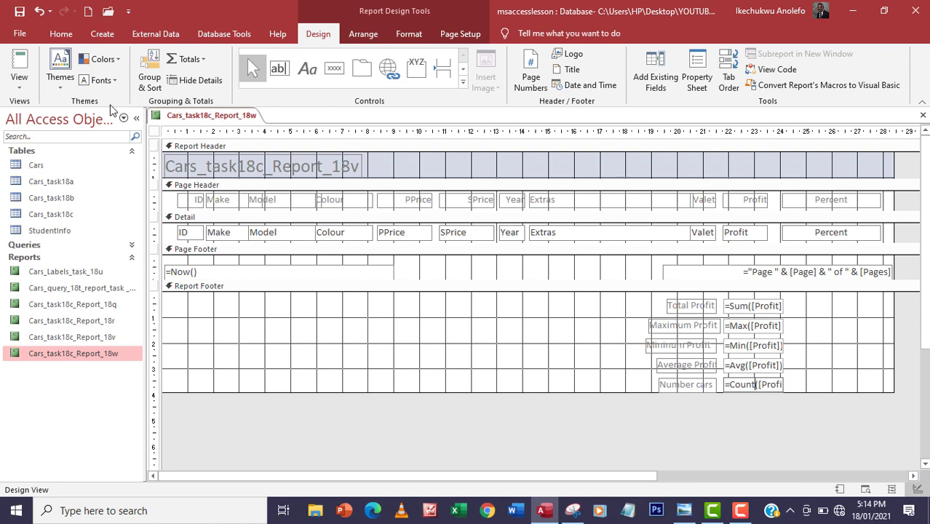
left_click(19, 72)
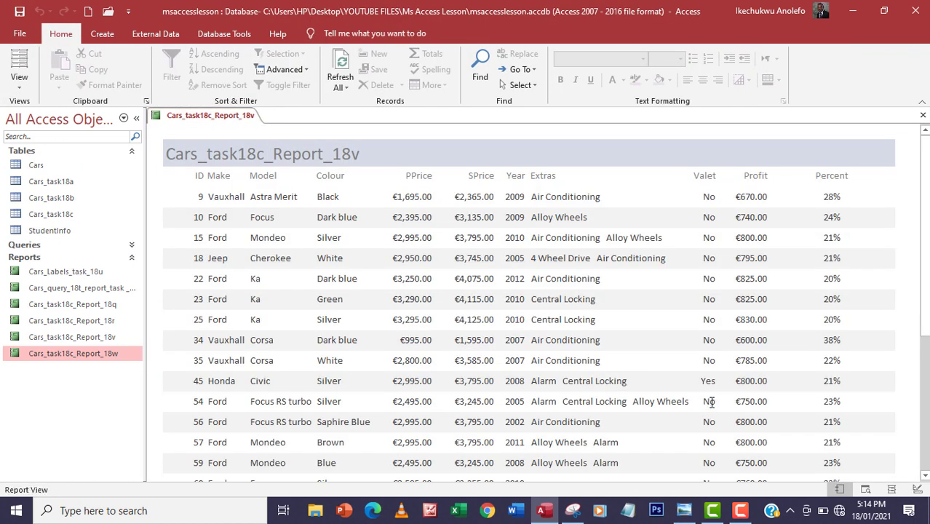
scroll(712, 402, "down", 5)
scroll(713, 400, "down", 3)
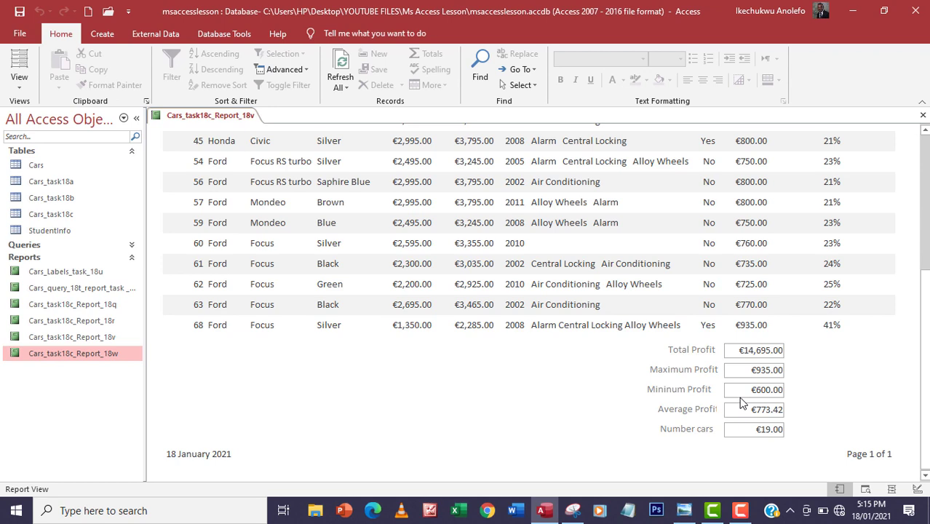
left_click(700, 411)
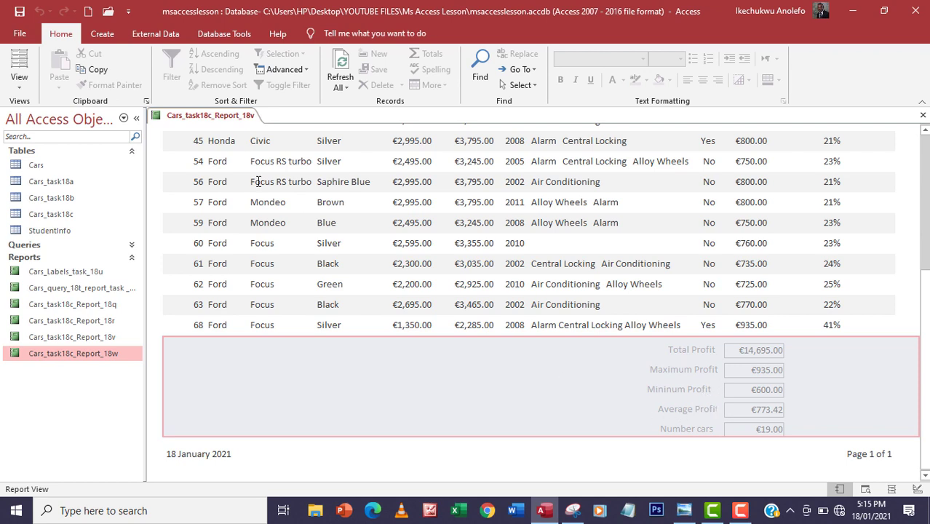
Widen the Average Profit label in Design View to fit its full text and check it in Report View
left_click(20, 80)
left_click(45, 201)
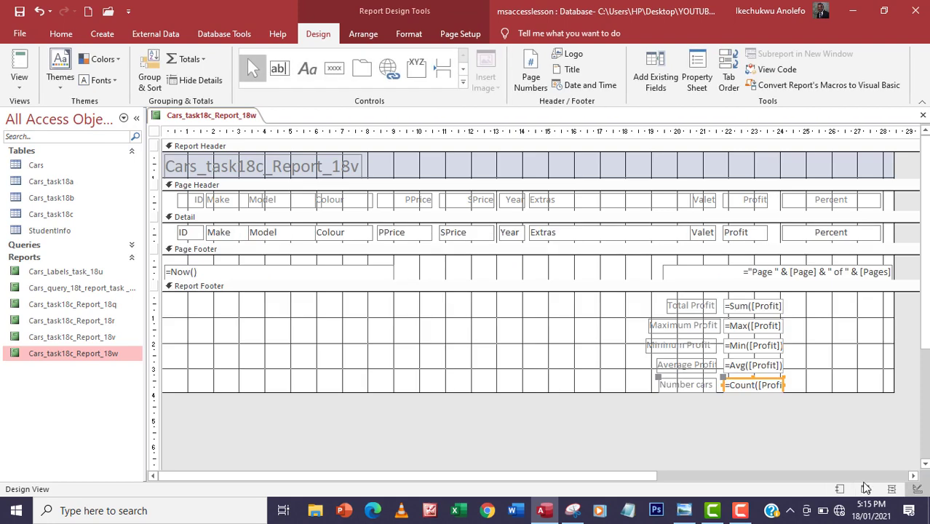
left_click(659, 365)
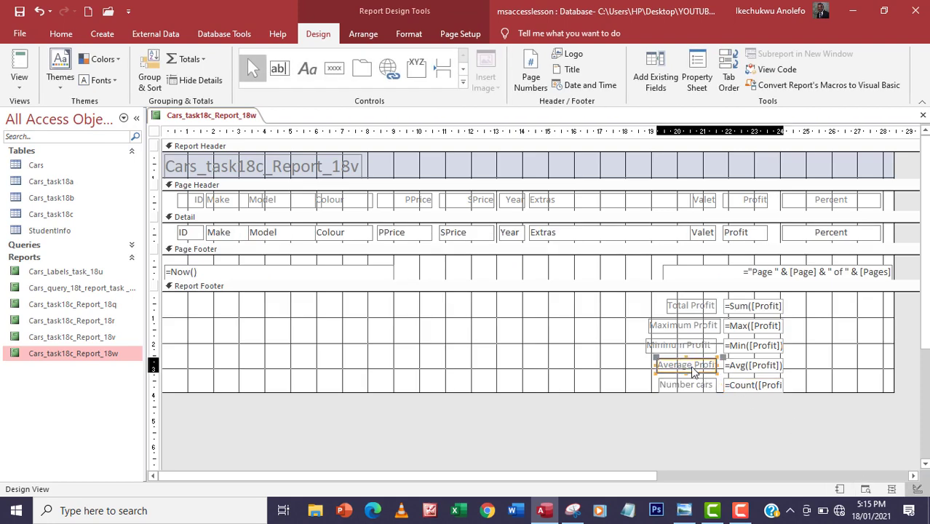
left_click(649, 365)
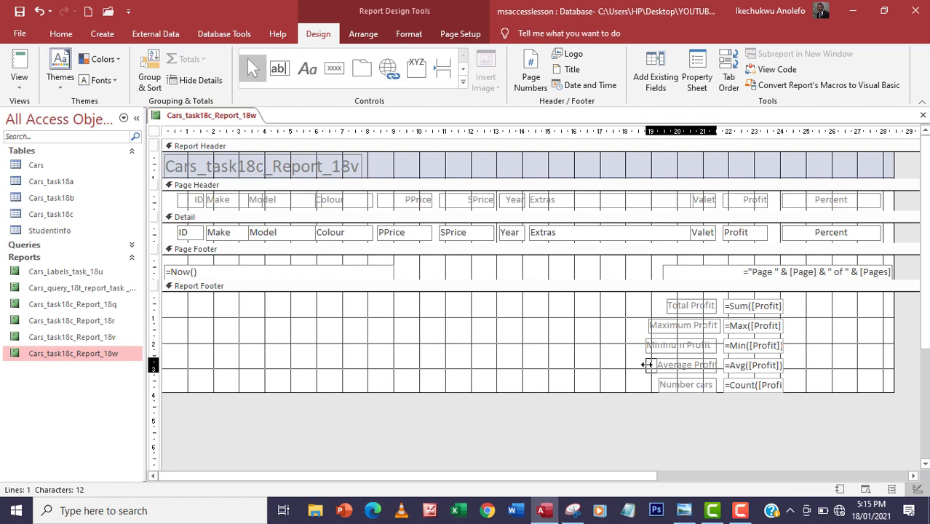
left_click_drag(648, 365, 643, 365)
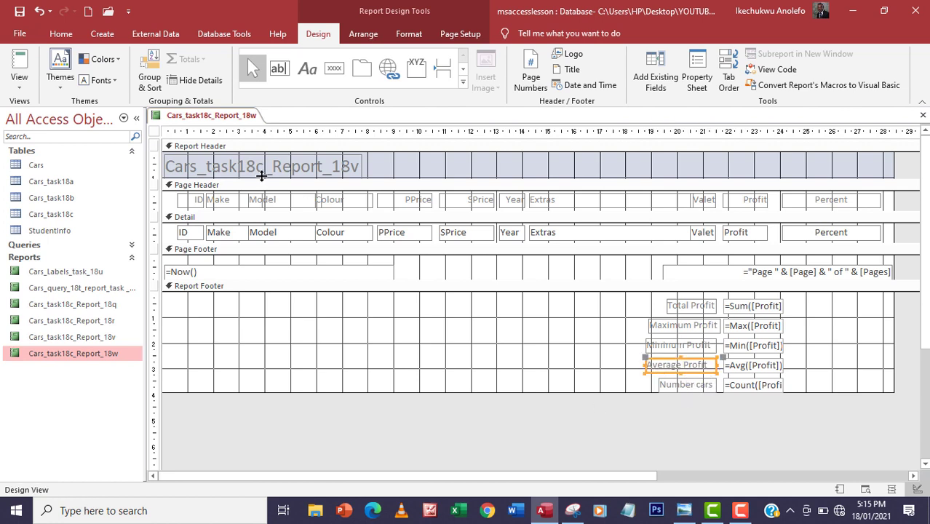
left_click(645, 366)
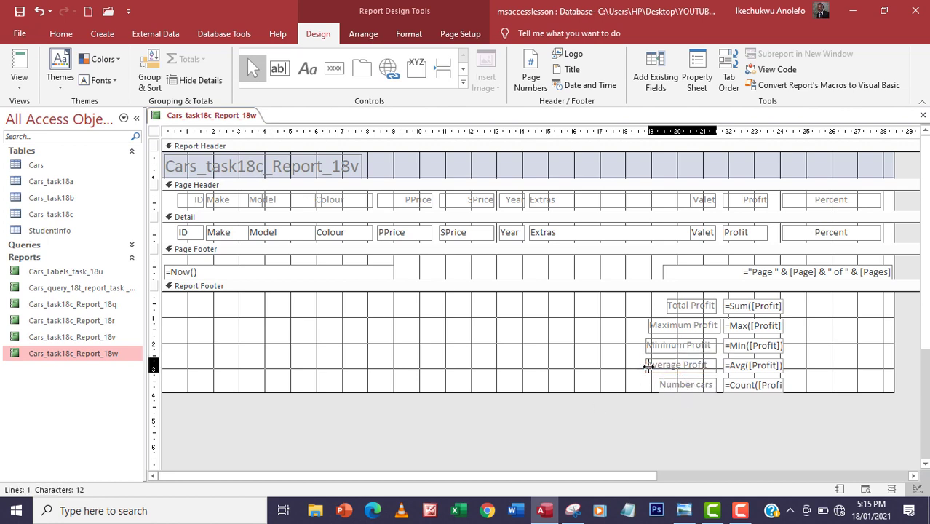
left_click(19, 67)
scroll(685, 383, "down", 5)
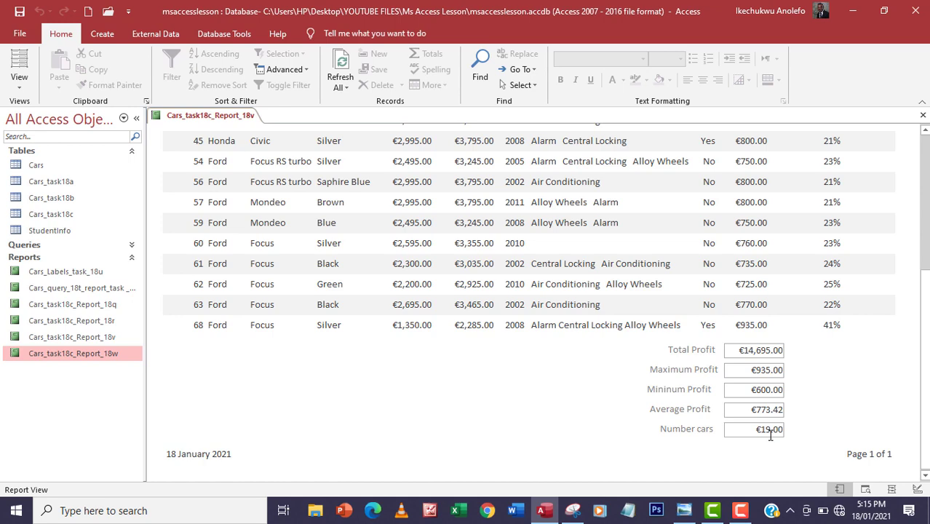
In Design View, set the Number cars text box's format to General Number with 0 decimal places
left_click(19, 82)
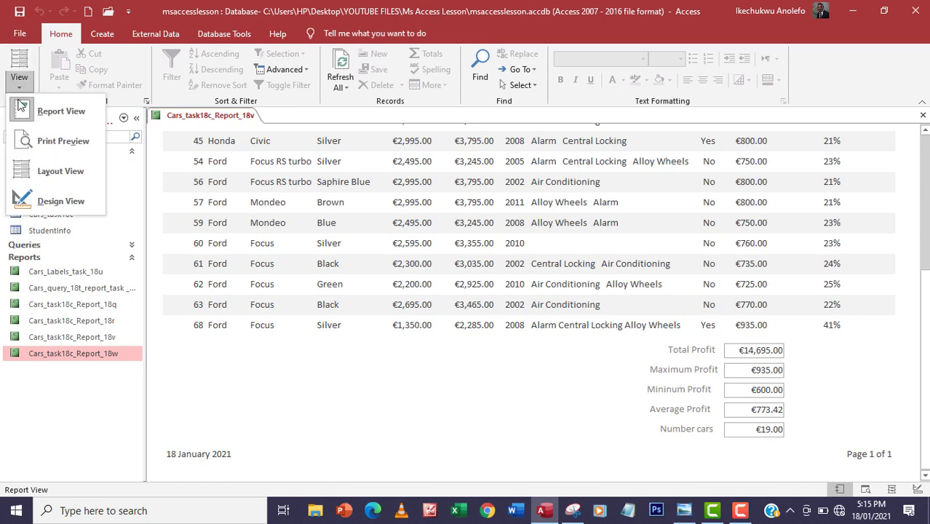
left_click(40, 207)
left_click(739, 386)
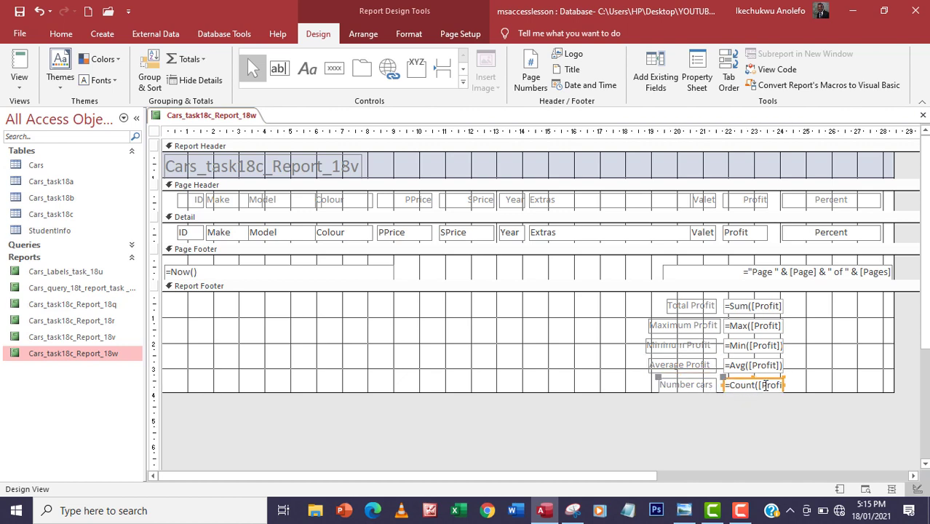
left_click(697, 73)
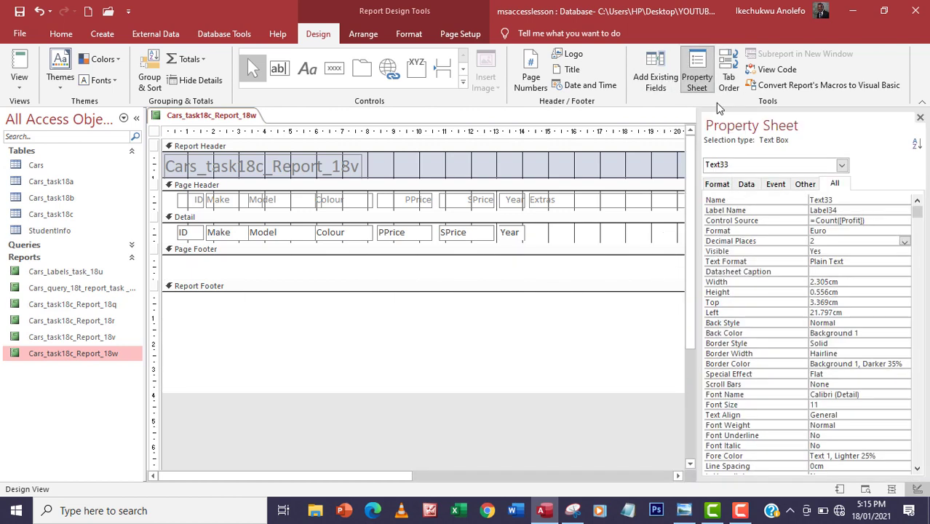
left_click(839, 231)
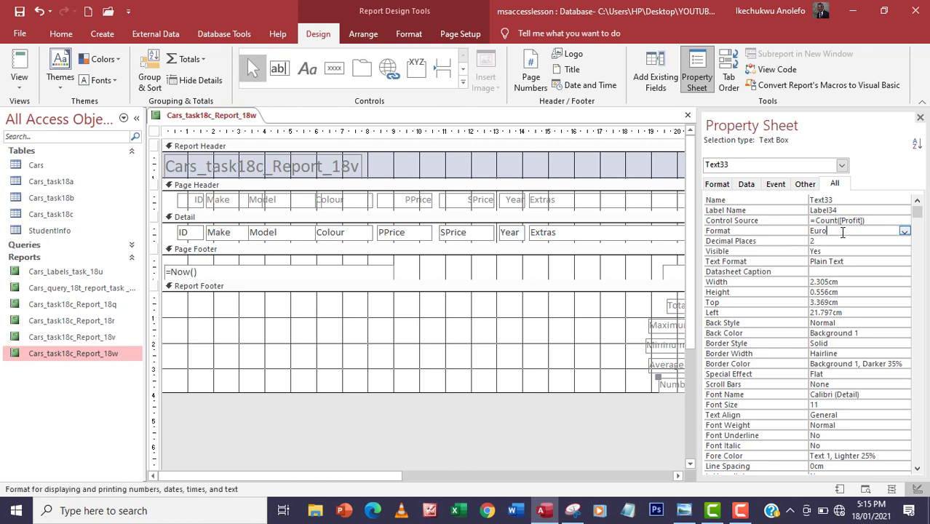
left_click(904, 230)
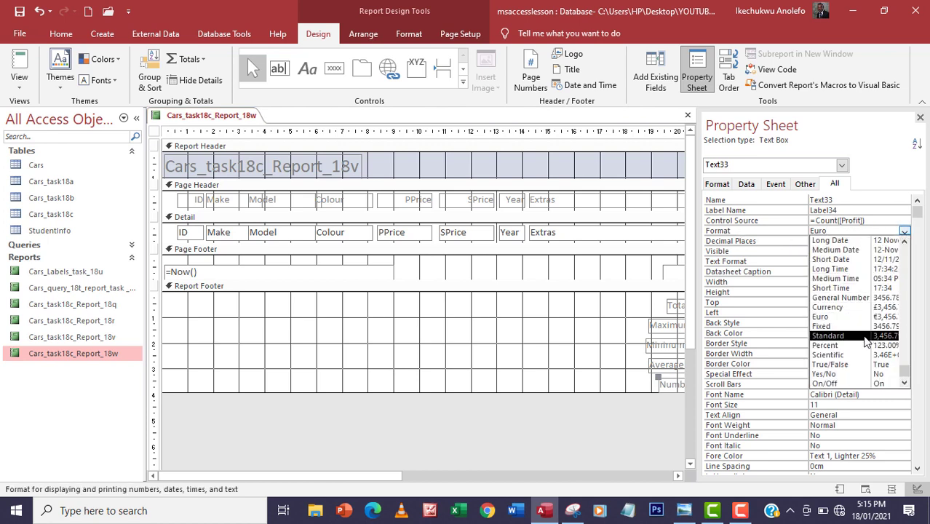
left_click(865, 298)
left_click(829, 242)
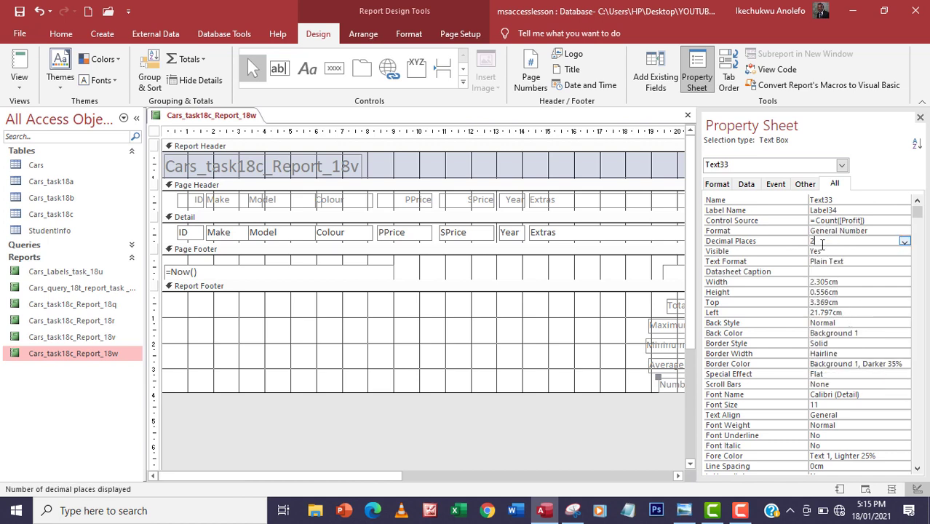
left_click(904, 242)
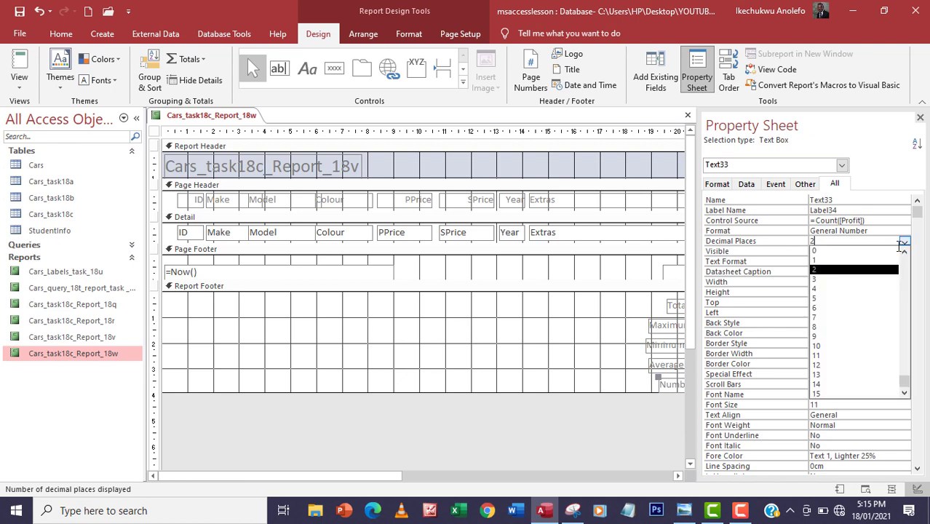
left_click(830, 252)
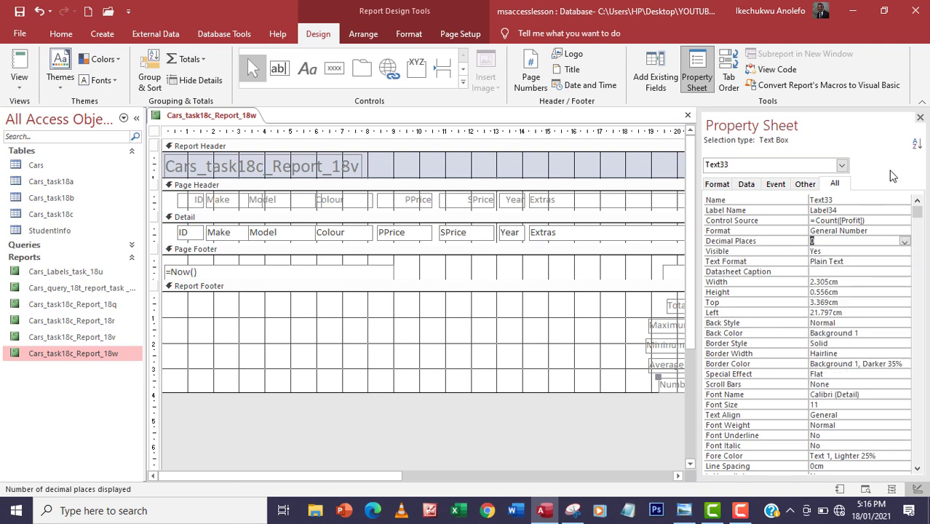
Close the property sheet and display the report in Report View to check the number of cars in the footer
left_click(921, 117)
left_click(17, 66)
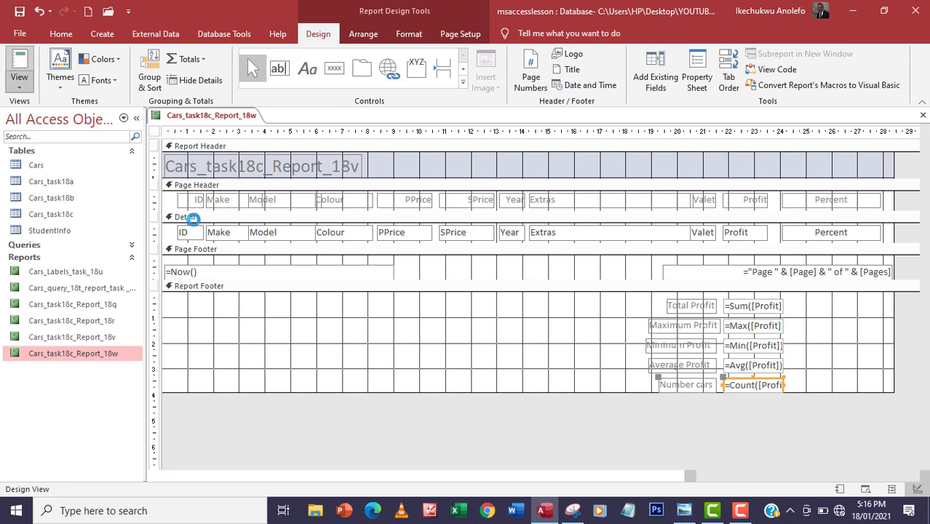
left_click_drag(924, 217, 924, 351)
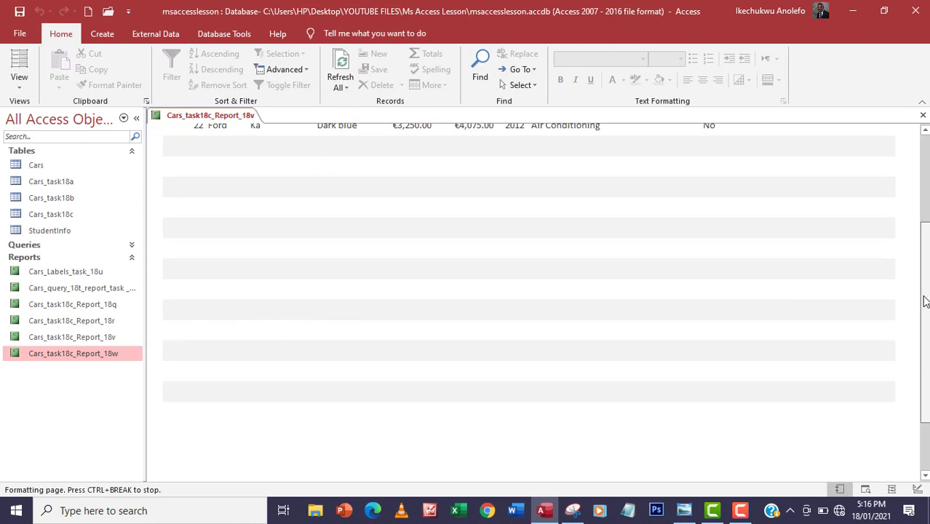